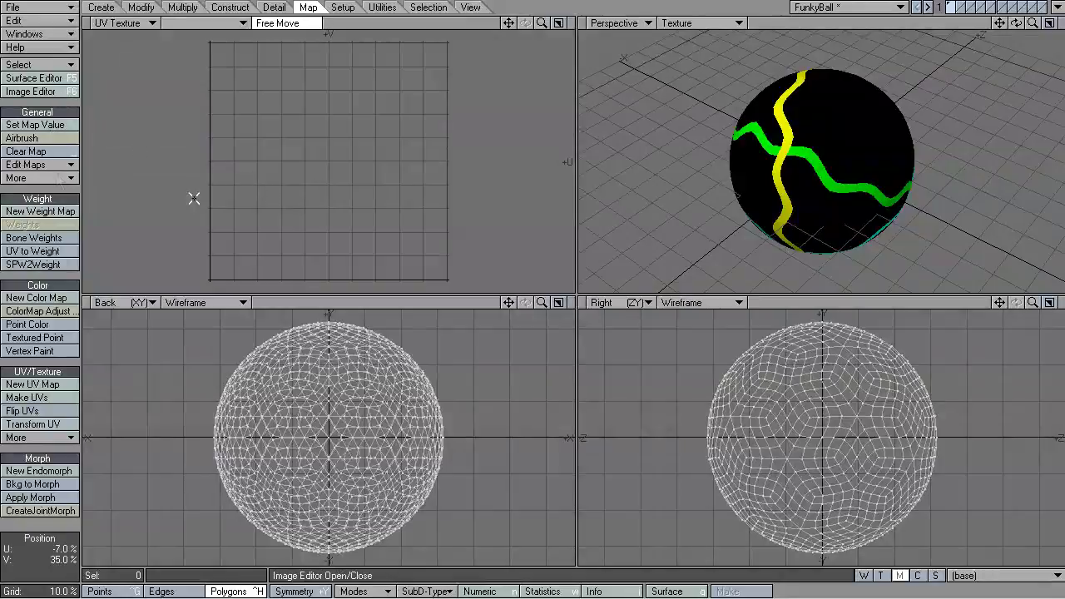
- Set the color of FunkyBall's RedStripe_Smoothing surface to pure red and view the ball from another angle
click(31, 80)
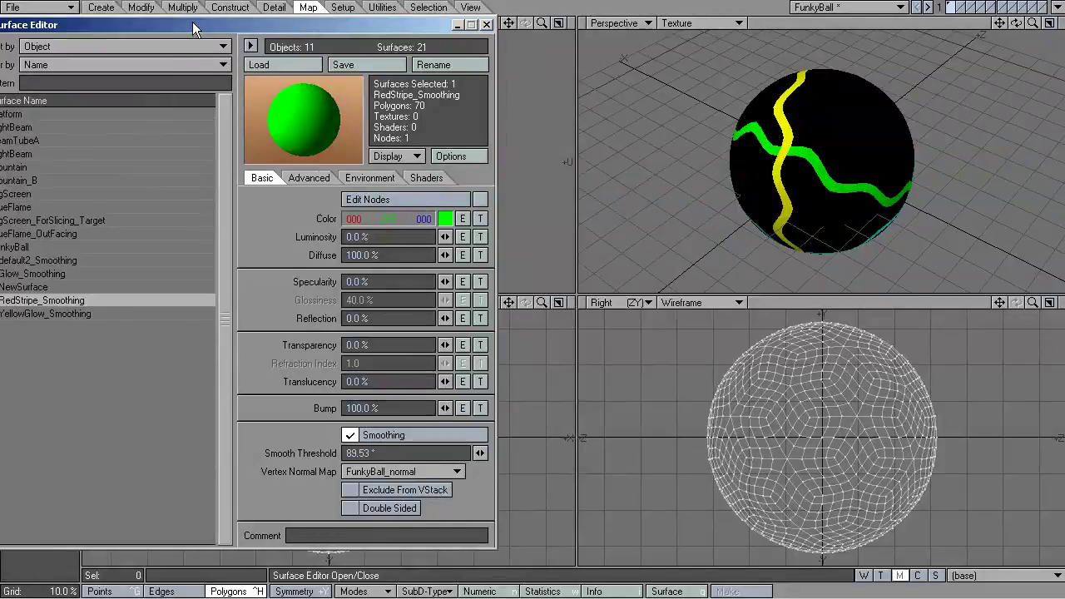
drag(218, 53, 401, 51)
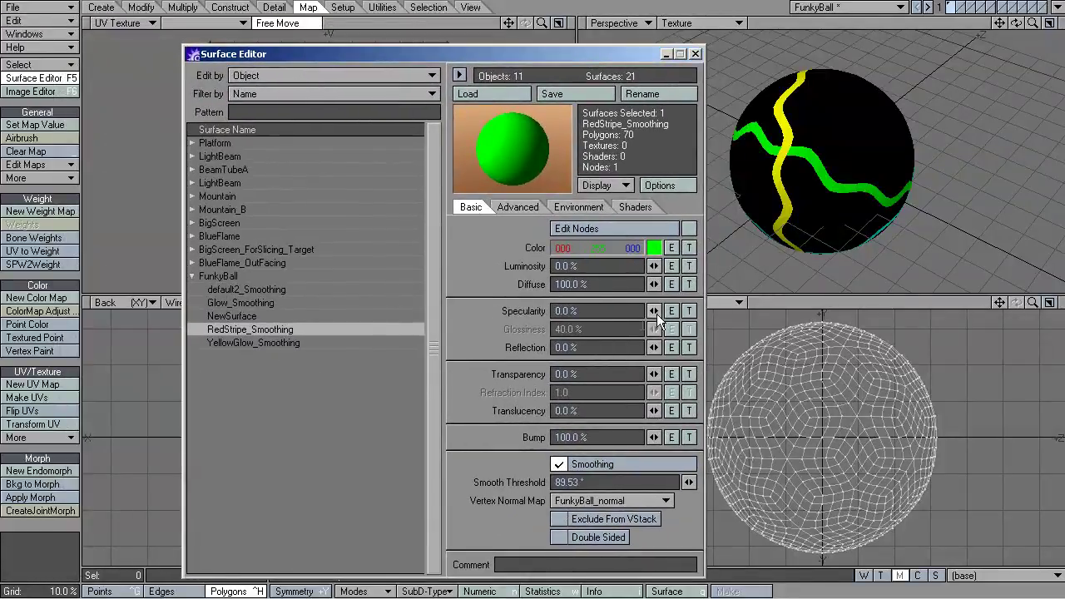
click(654, 248)
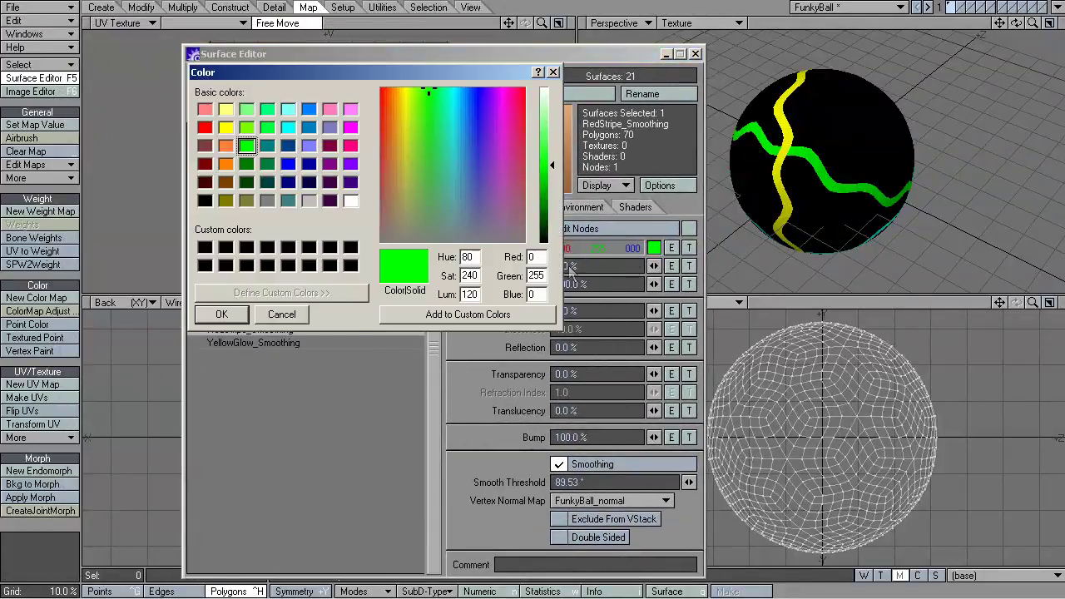
click(204, 126)
click(222, 314)
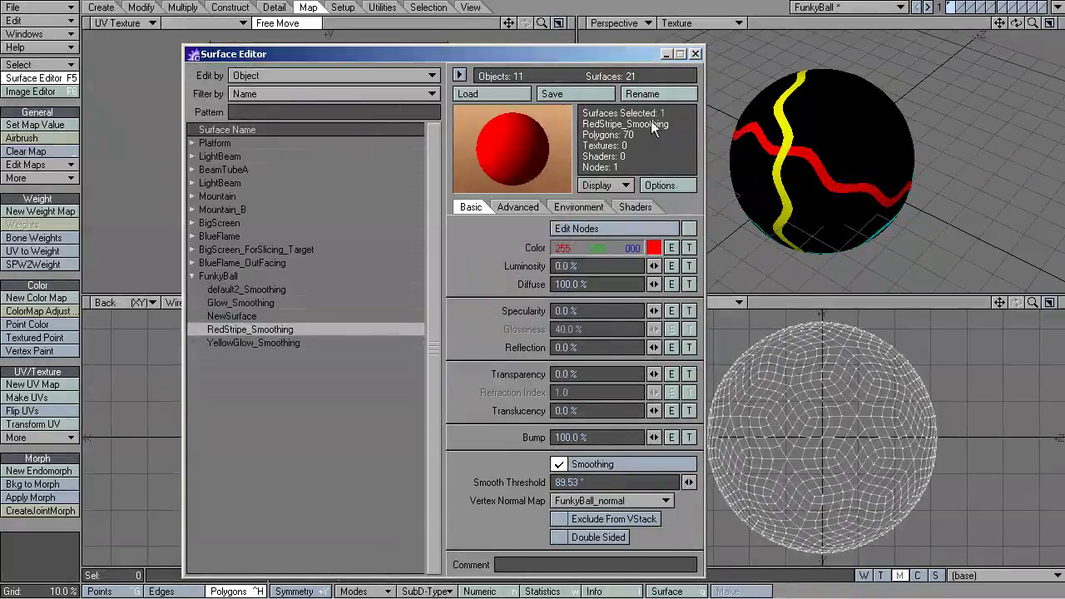
click(695, 55)
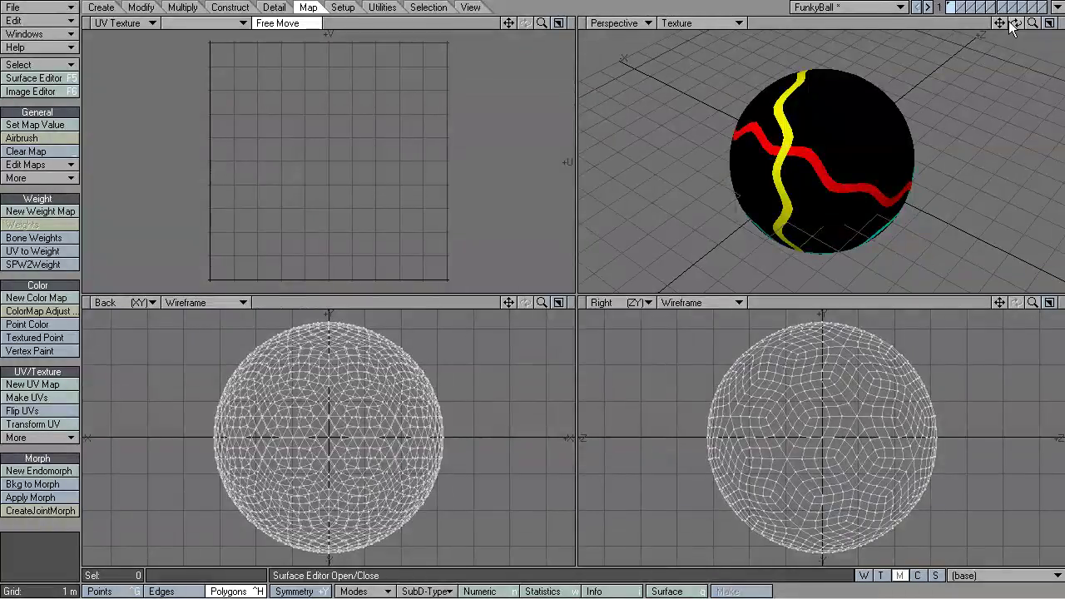
drag(1016, 22, 924, 35)
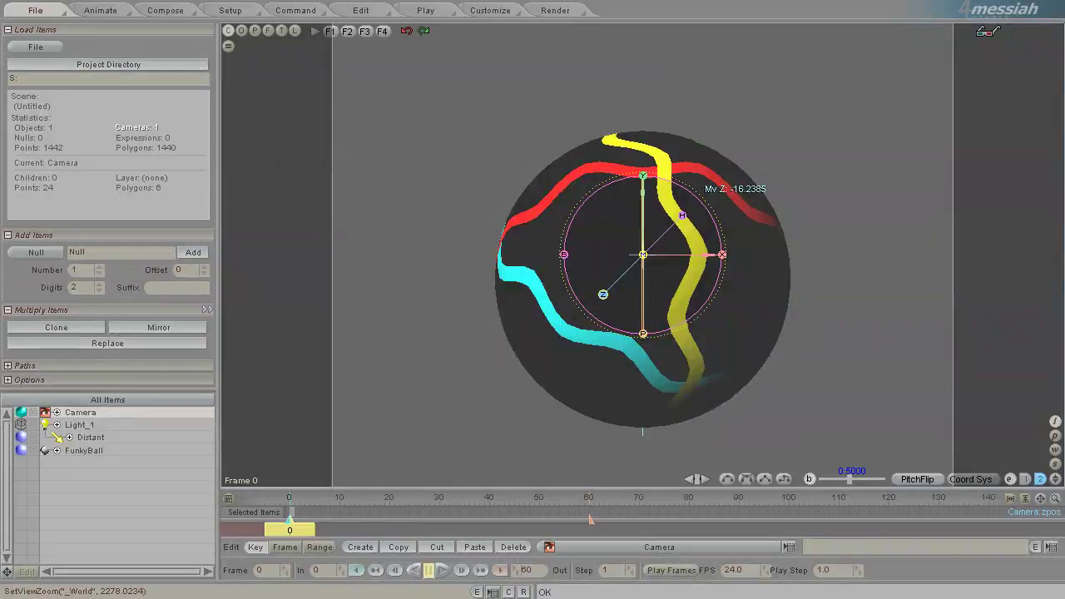
- Switch to messiah's render setup and remove the RedStripe_Smoothing material from FunkyBall's RedStripe_Smoothing surface
click(553, 10)
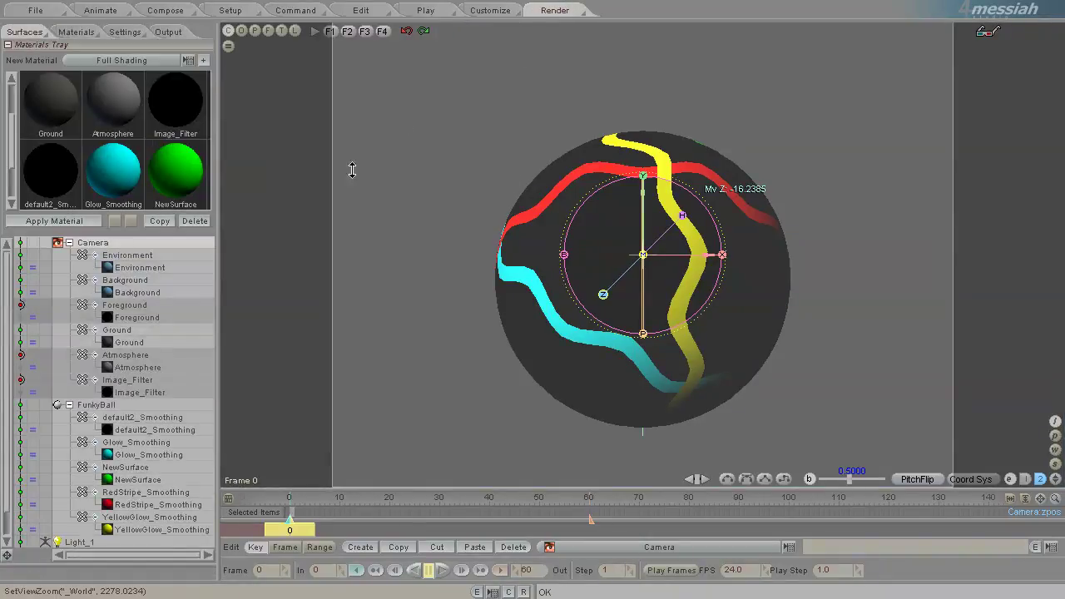
drag(218, 187, 291, 185)
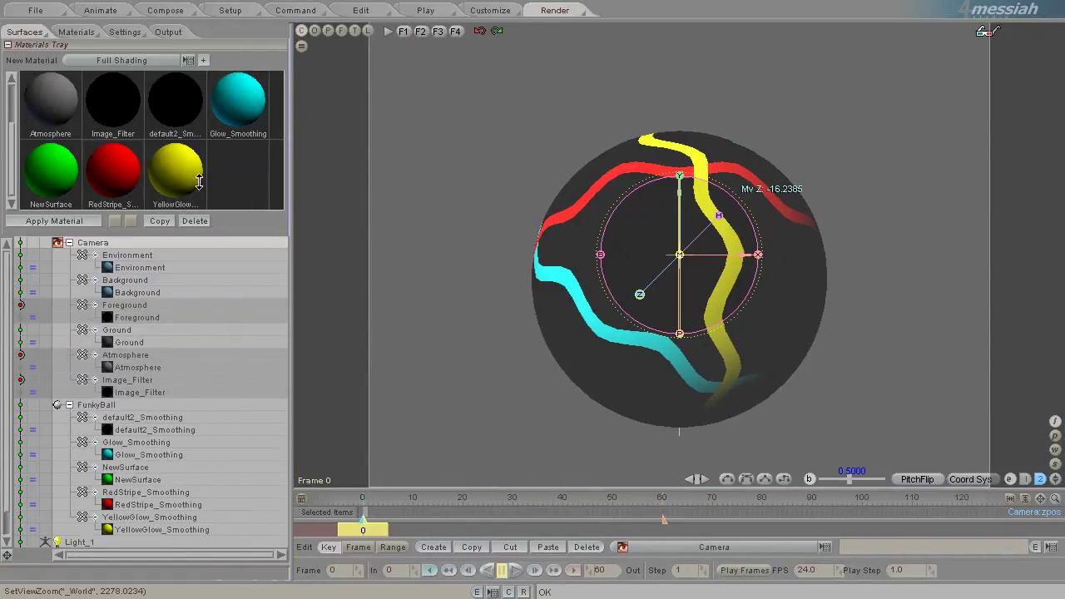
click(126, 493)
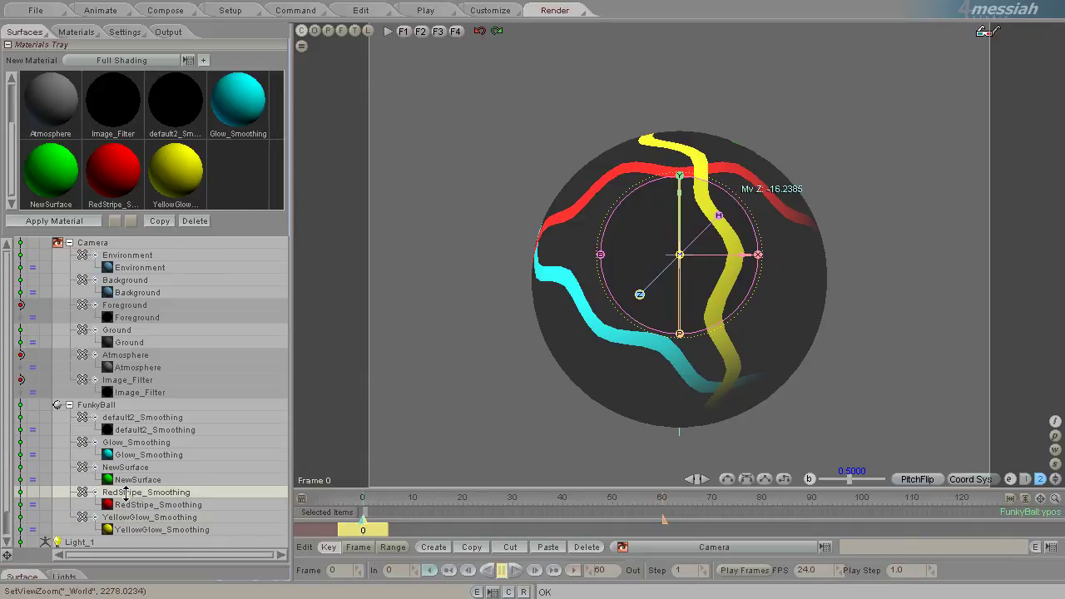
click(138, 502)
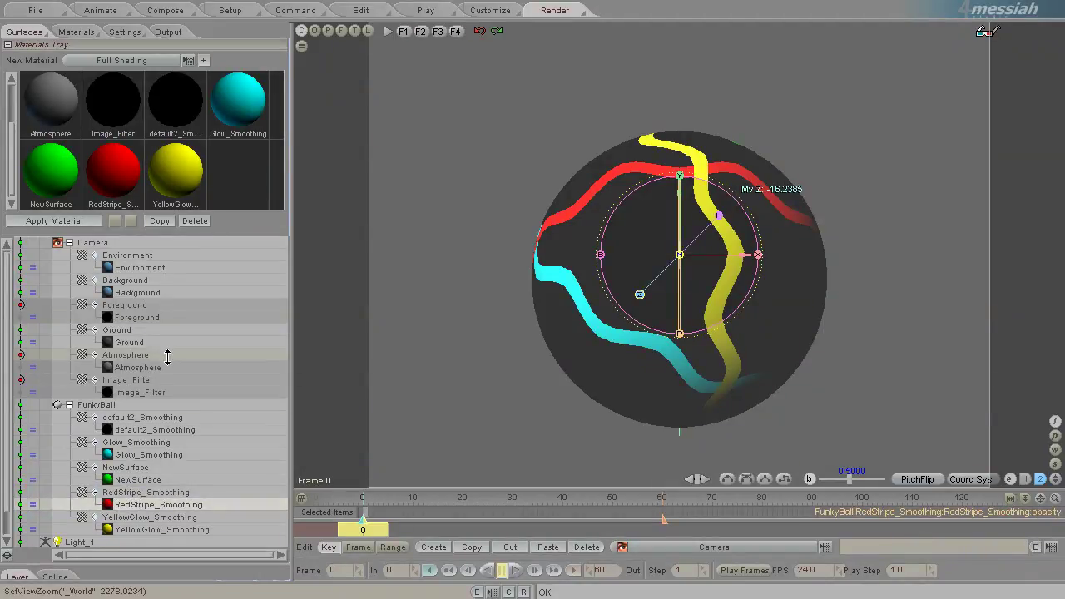
key(Delete)
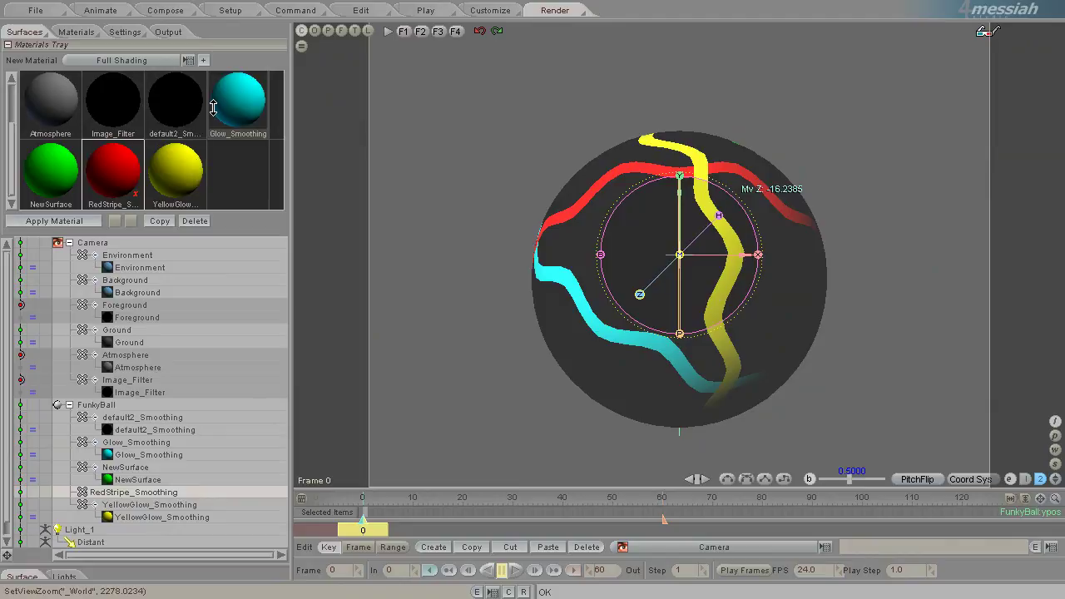
- Add a new Full Shading material and rename it BillysNewSurface
click(203, 60)
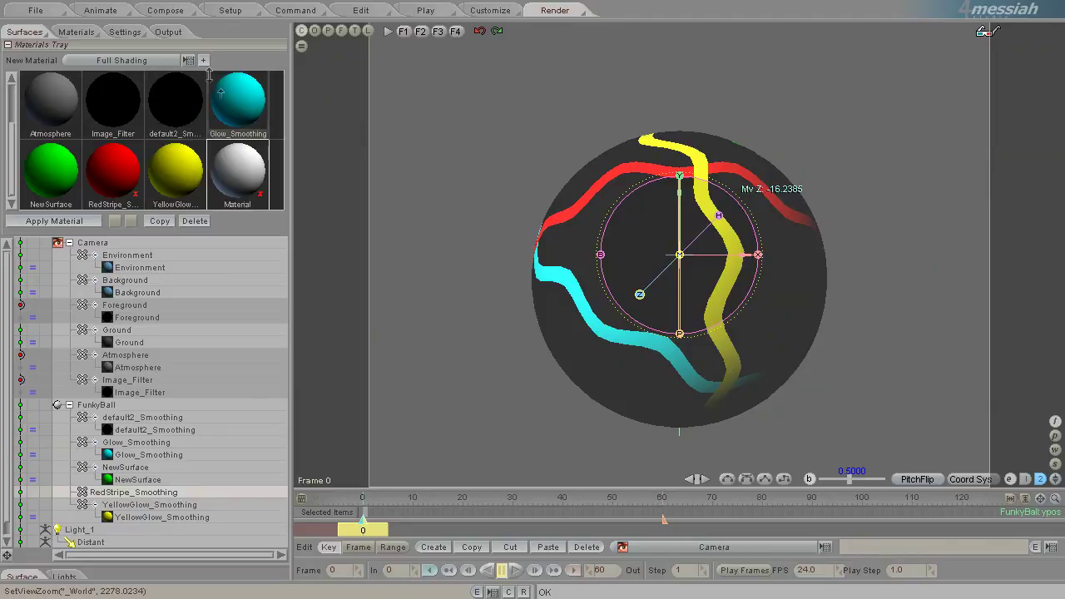
click(76, 31)
click(57, 150)
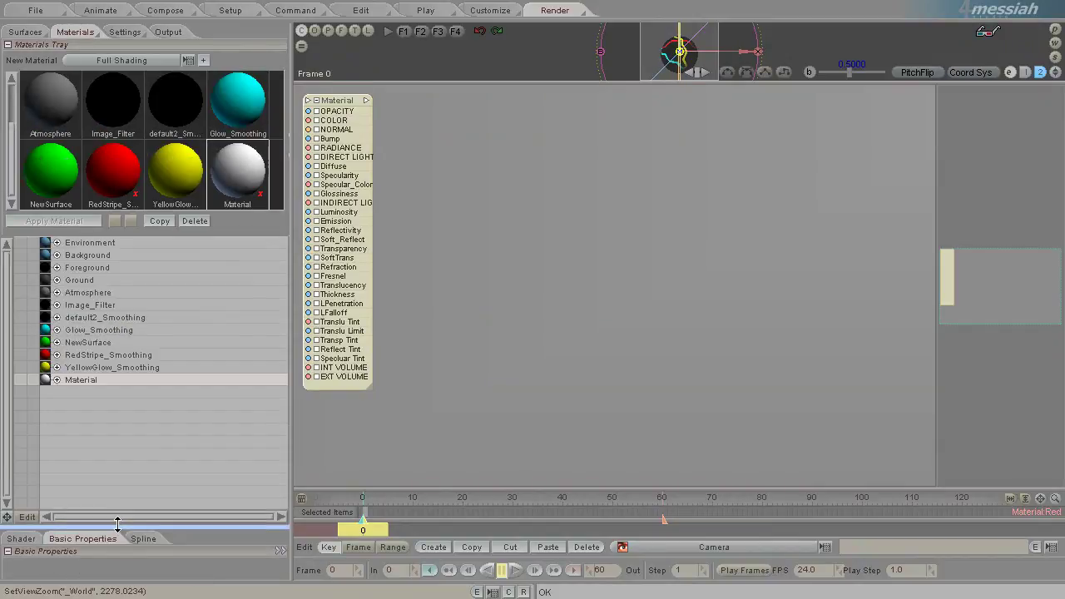
double_click(87, 381)
text(Bl)
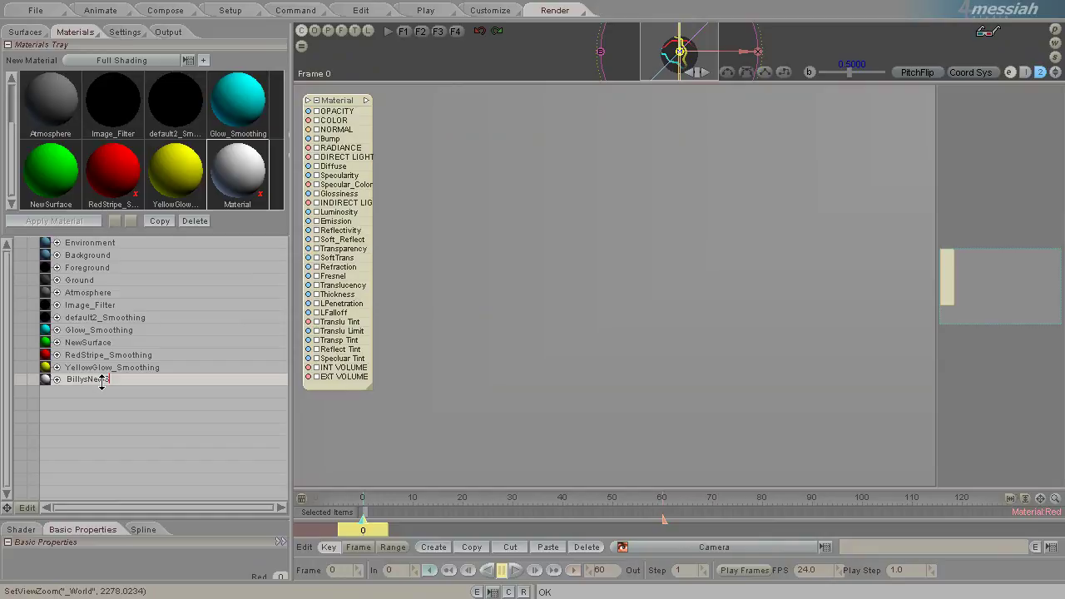
text(llysNewSurface)
key(Return)
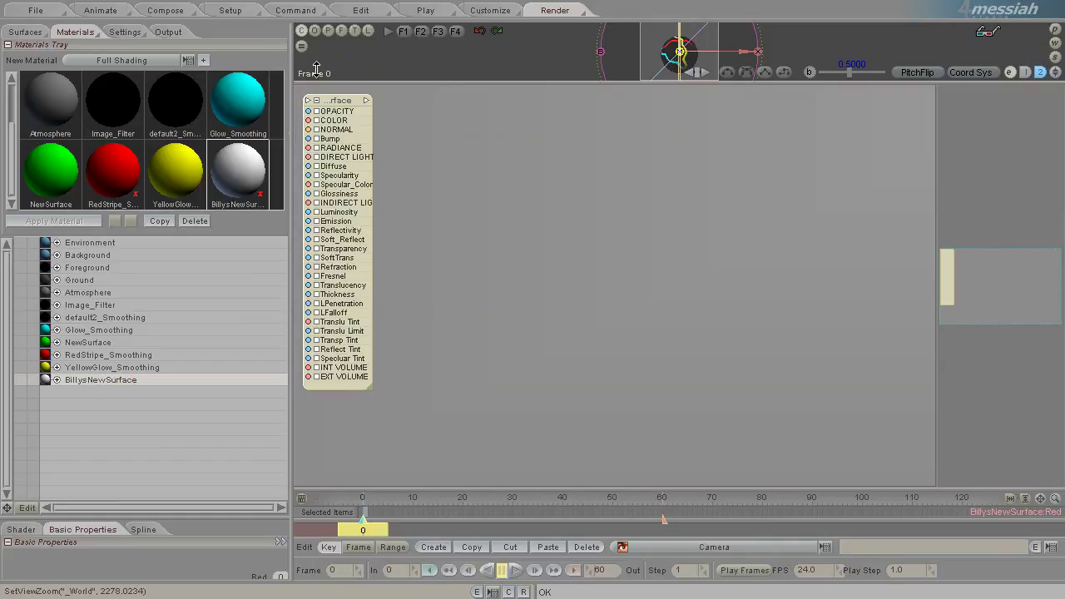
- Give BillysNewSurface a purple color with hue 274 and saturation 100, and set its luminosity to 1.0
drag(348, 100, 694, 100)
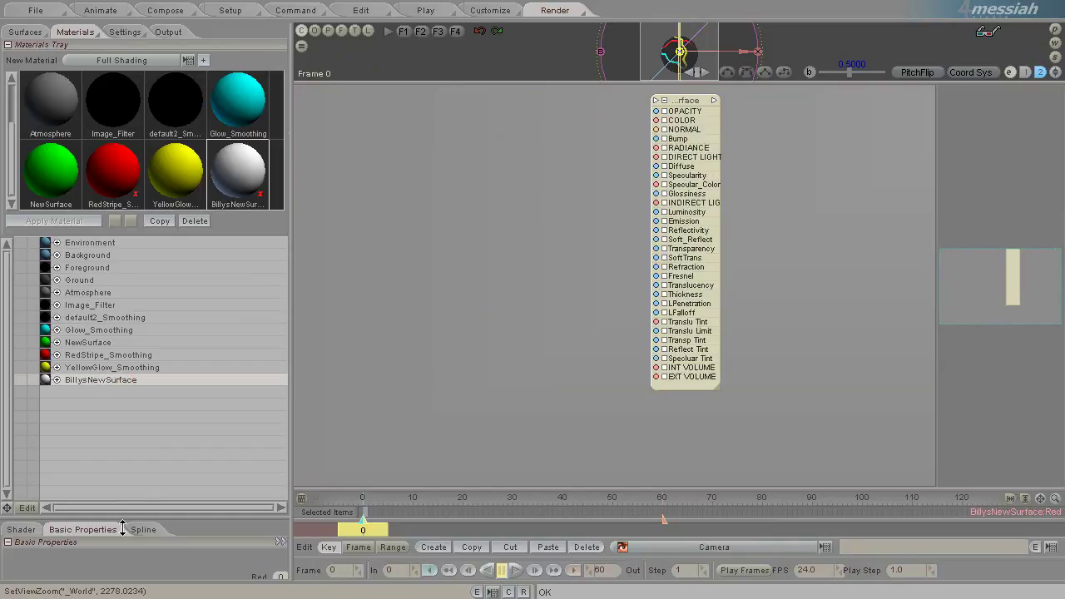
drag(124, 523, 166, 286)
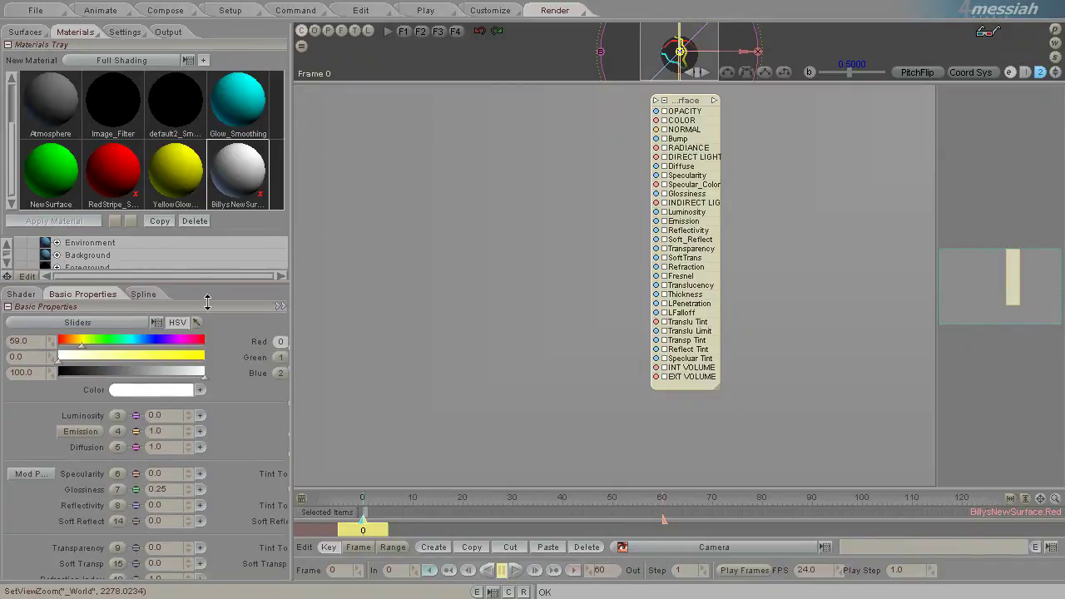
drag(176, 363, 206, 363)
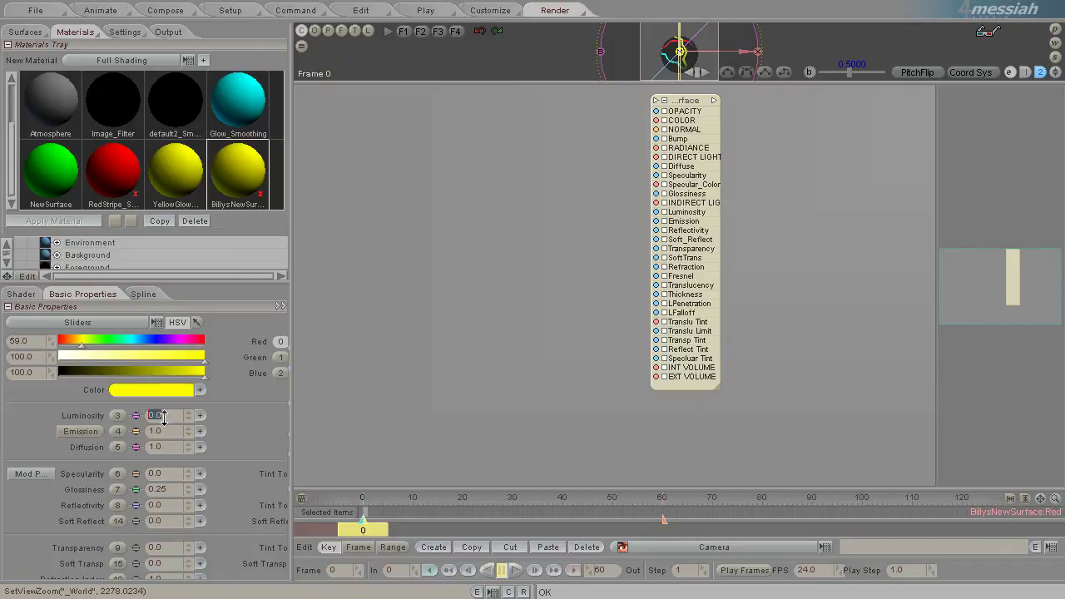
drag(112, 341, 170, 340)
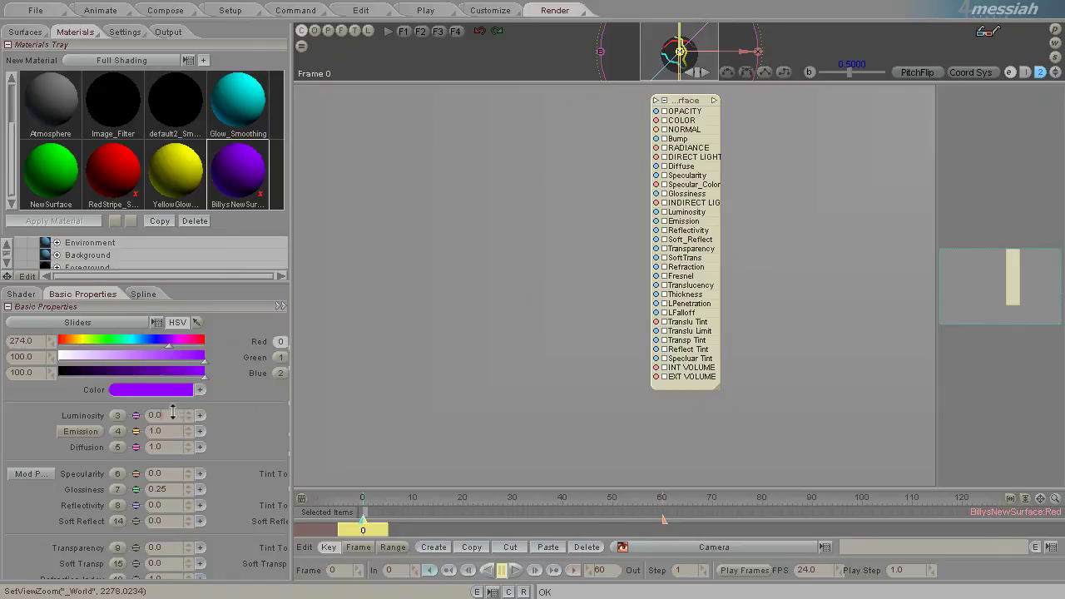
drag(173, 413, 173, 391)
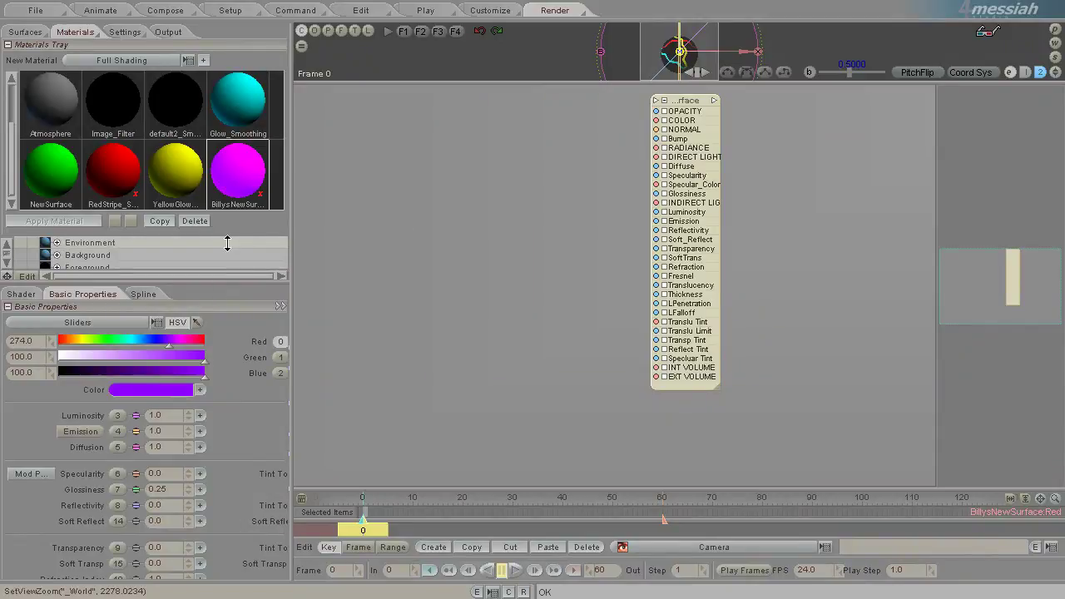
drag(186, 283, 187, 342)
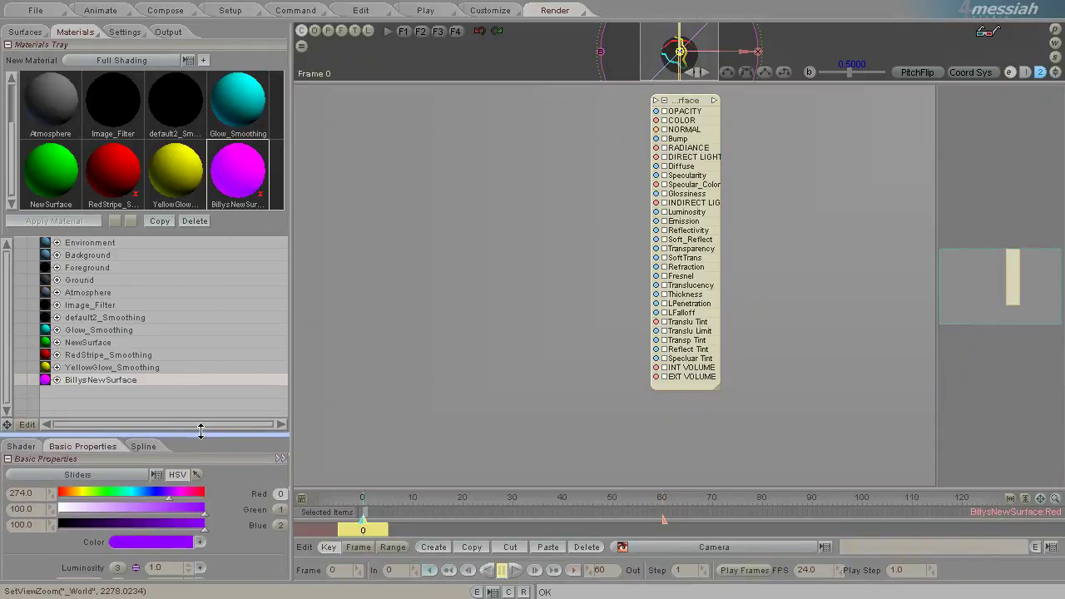
- Apply the BillysNewSurface material to FunkyBall's RedStripe_Smoothing surface
click(25, 31)
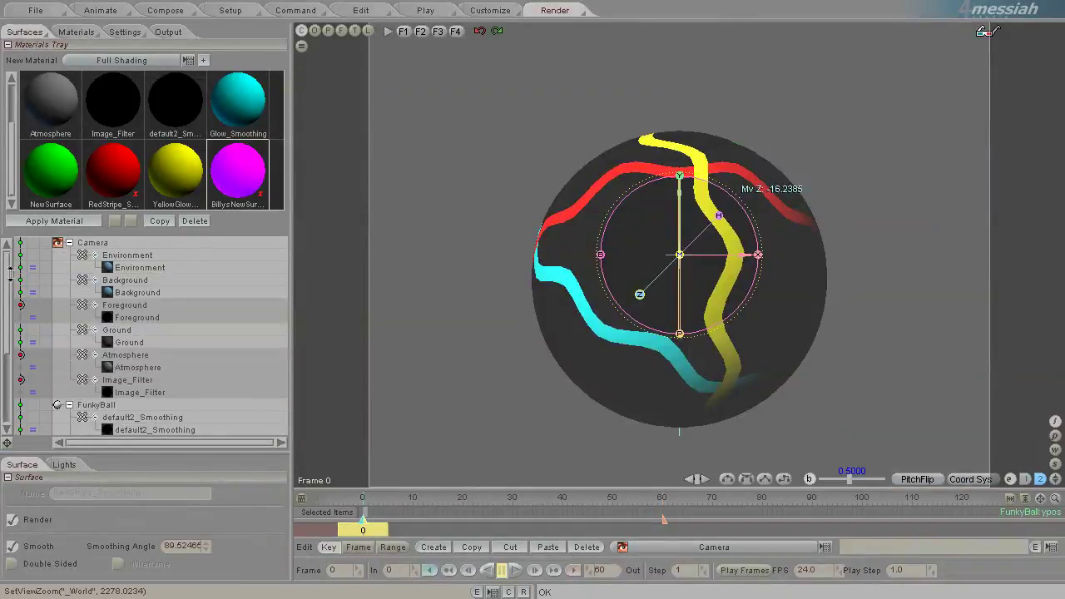
scroll(17, 274, down, 5)
click(118, 367)
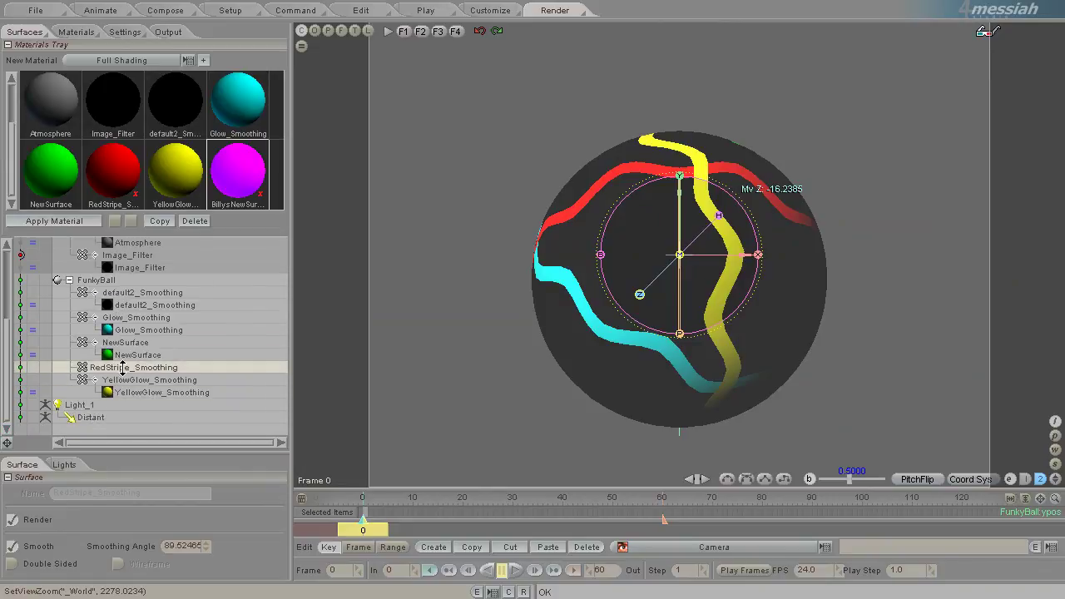
click(55, 221)
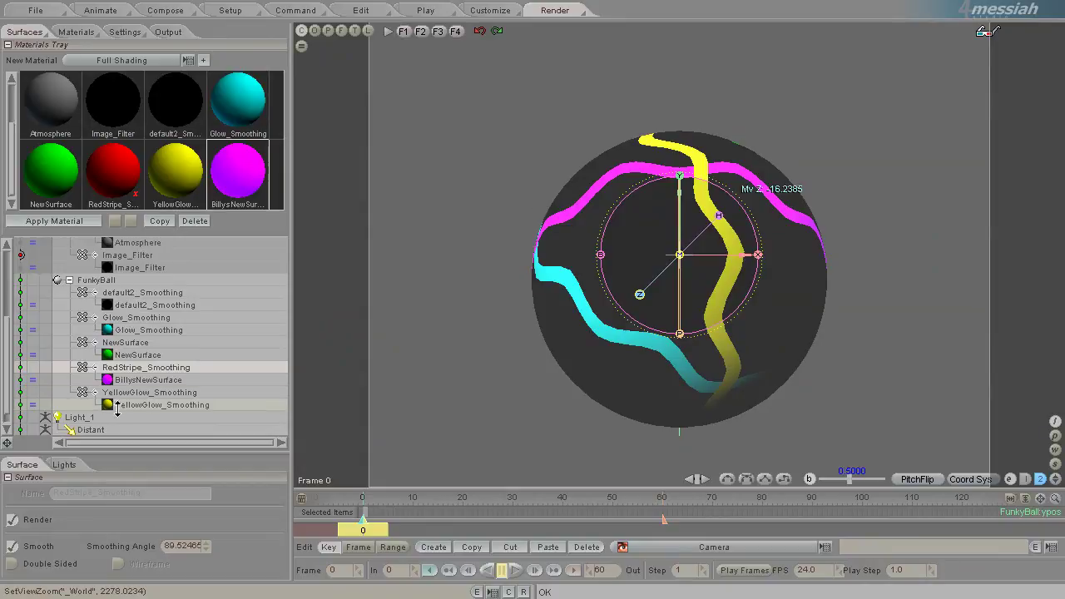
- Replace the YellowGlow_Smoothing material on FunkyBall's YellowGlow_Smoothing surface with BillysNewSurface, creating no key
click(142, 392)
click(238, 170)
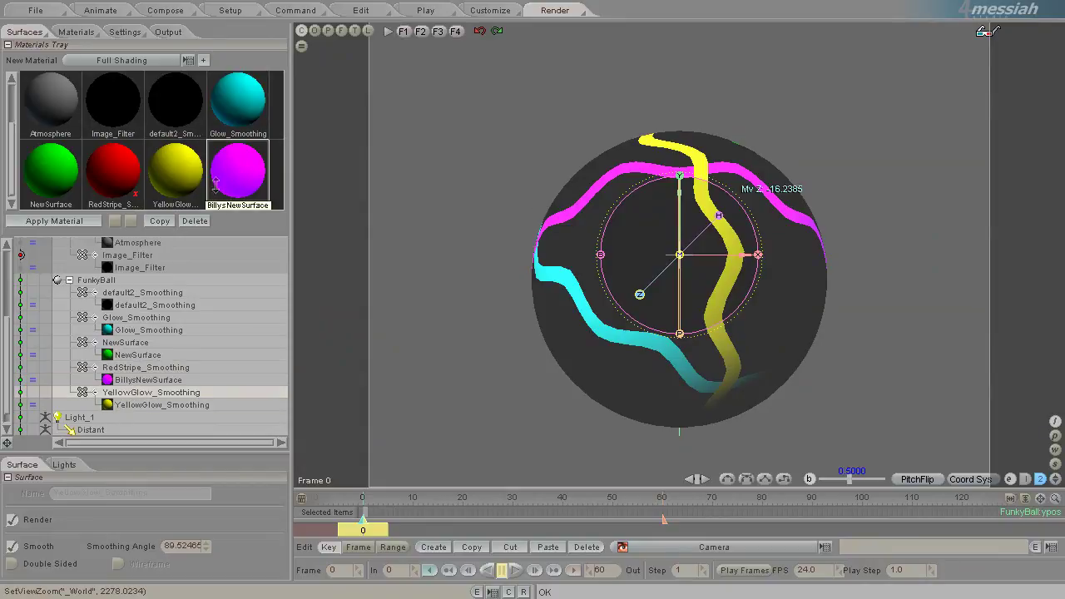
click(65, 220)
click(170, 416)
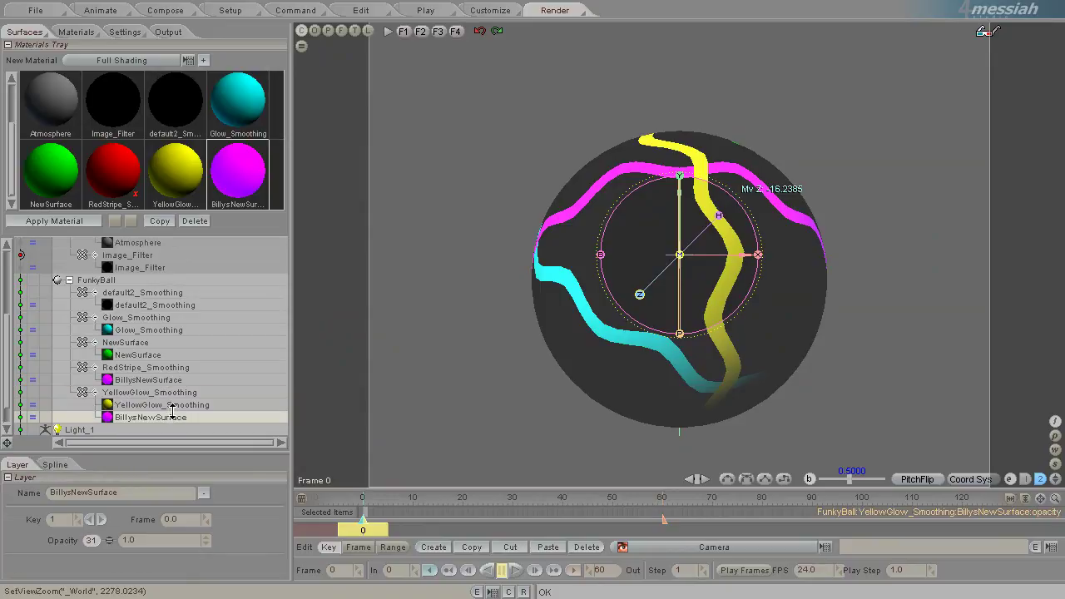
click(166, 405)
click(238, 170)
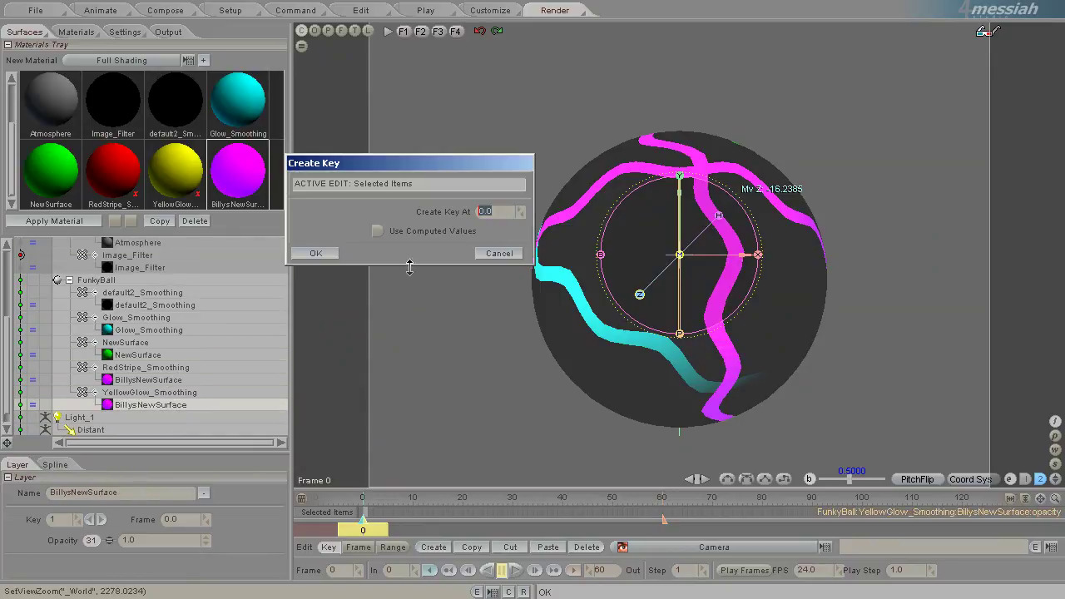
click(499, 254)
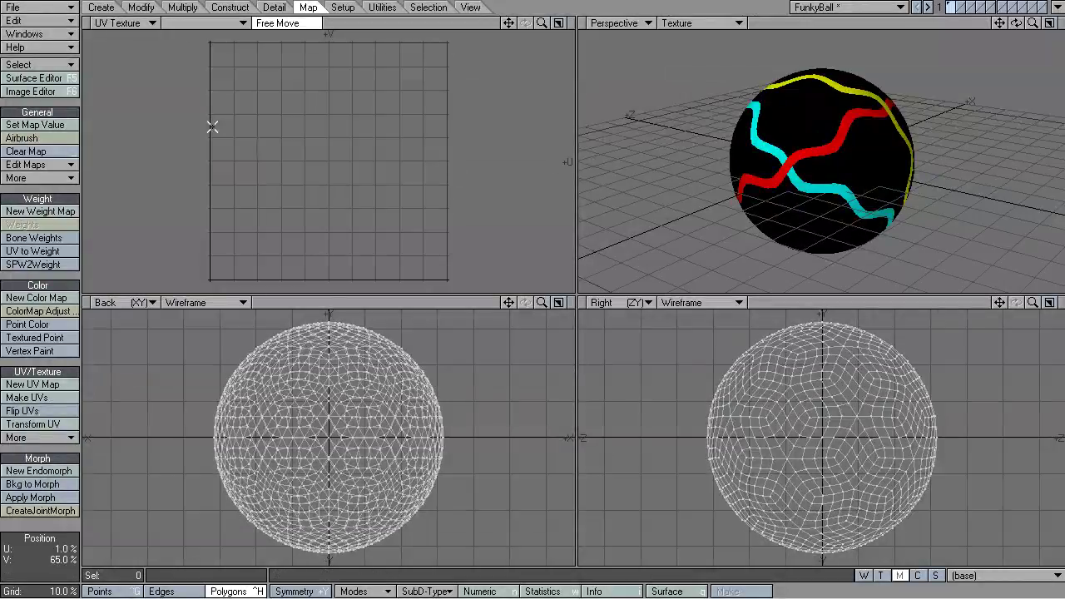
- Switch to LightWave Modeler and copy the RedStripe_Smoothing surface settings onto the YellowGlow_Smoothing surface of FunkyBall
click(33, 78)
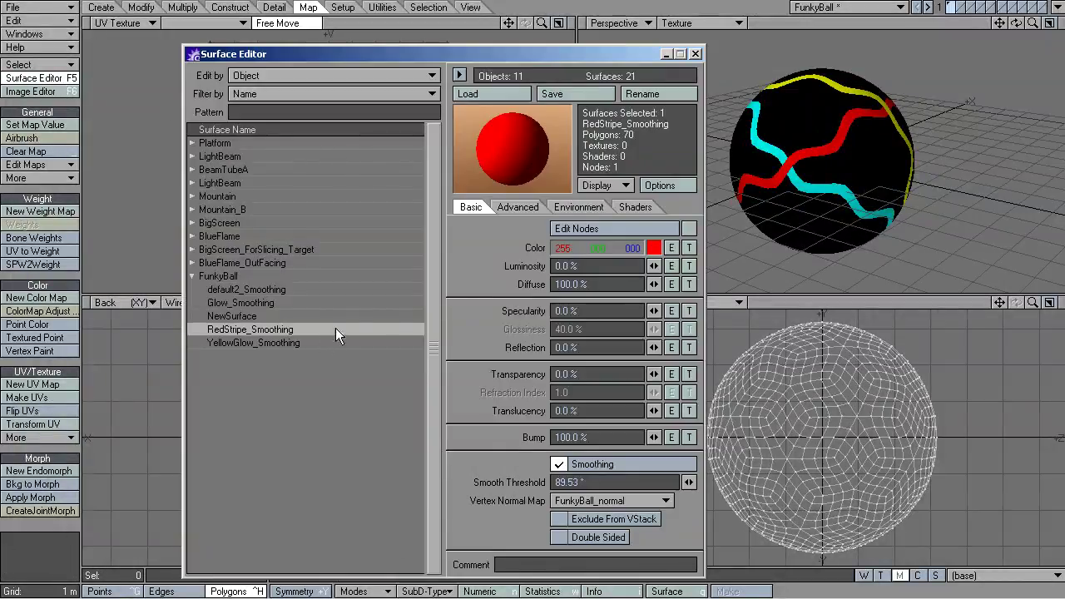
click(215, 344)
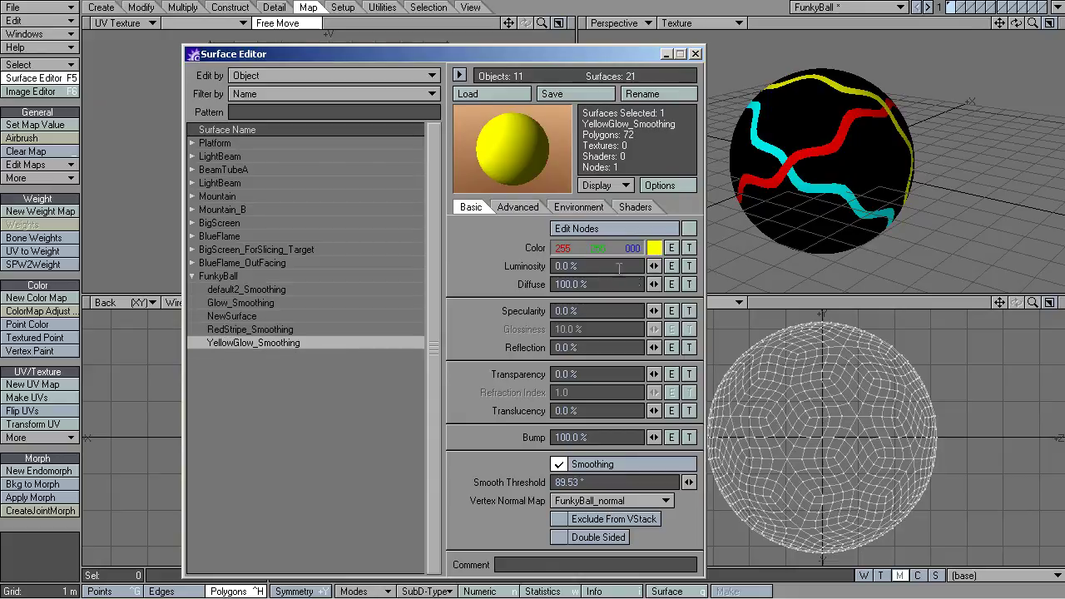
click(283, 330)
right_click(290, 331)
click(291, 329)
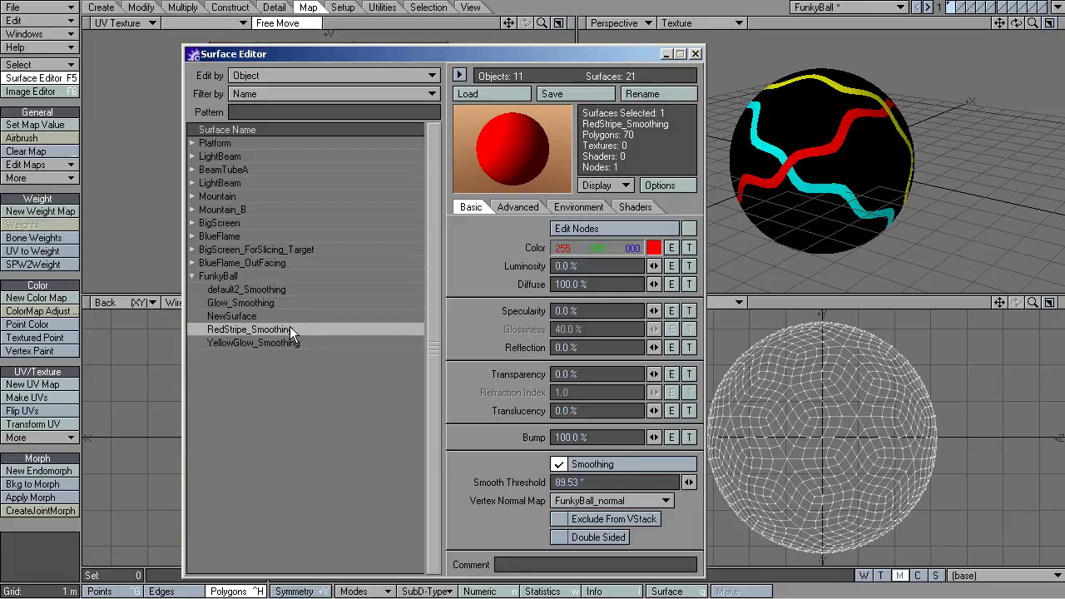
click(264, 343)
right_click(264, 343)
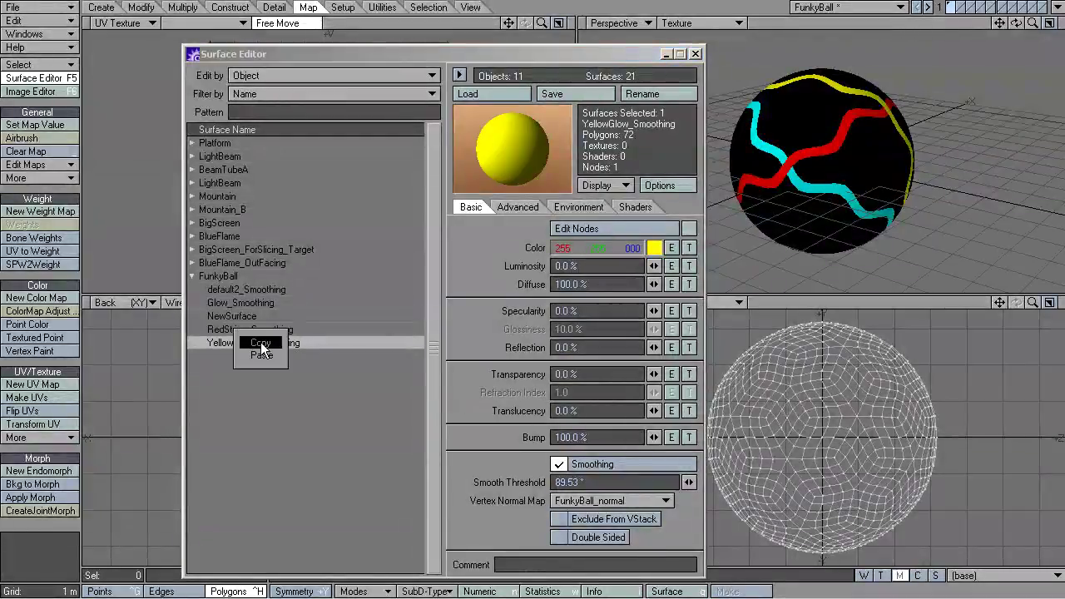
click(261, 356)
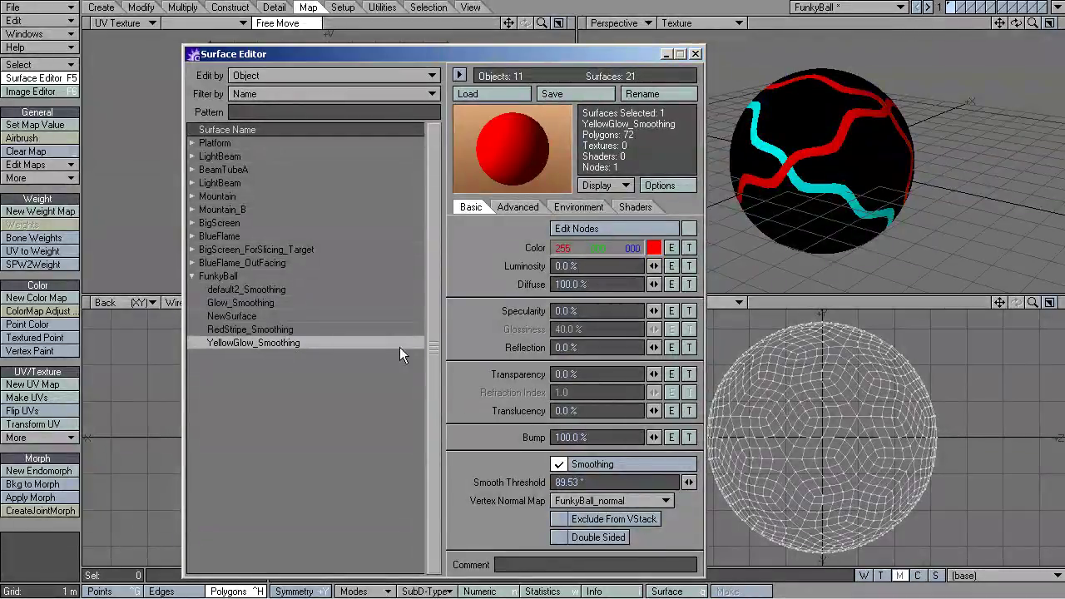
- Adjust the luminosity of RedStripe_Smoothing to 43% and of YellowGlow_Smoothing to 18%
click(236, 331)
mouse_move(653, 266)
mouse_down()
mouse_move(686, 266)
mouse_move(655, 266)
mouse_up()
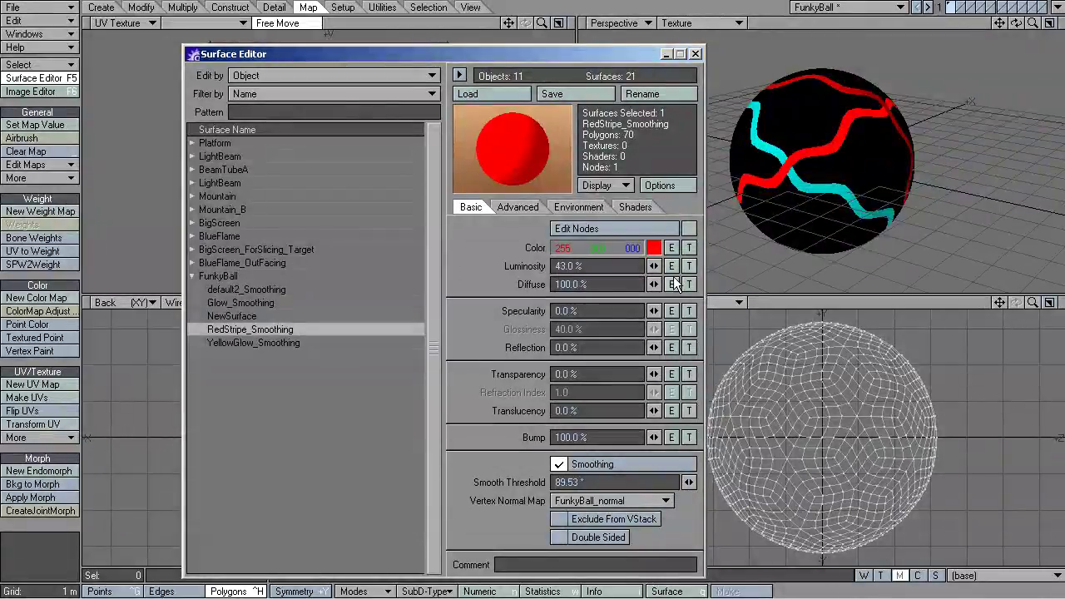
drag(655, 266, 633, 267)
click(223, 343)
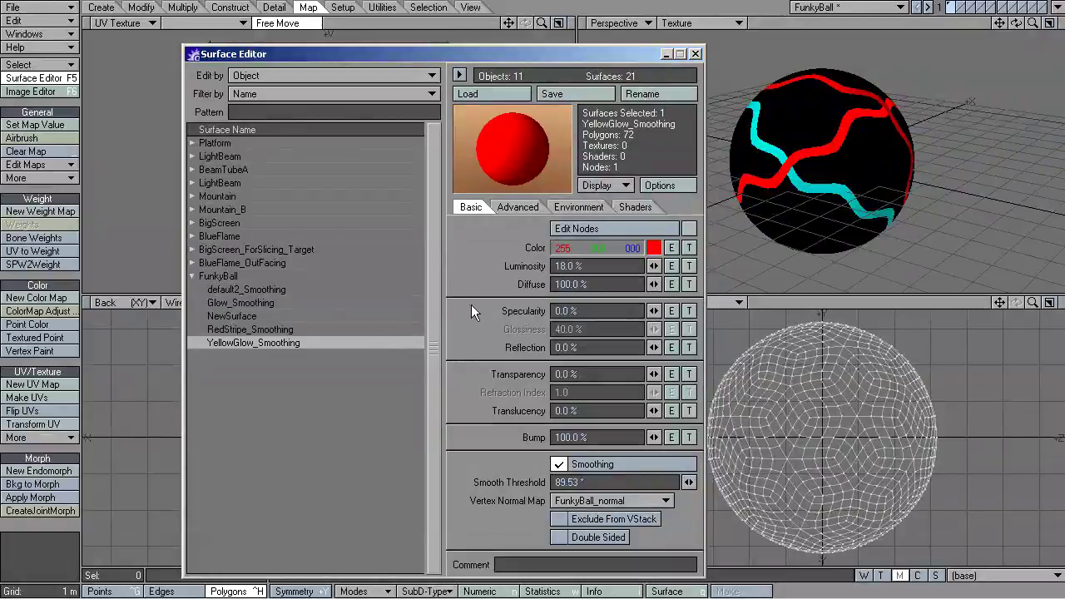
- Compare the basic settings of FunkyBall's RedStripe_Smoothing and YellowGlow_Smoothing surfaces
click(254, 328)
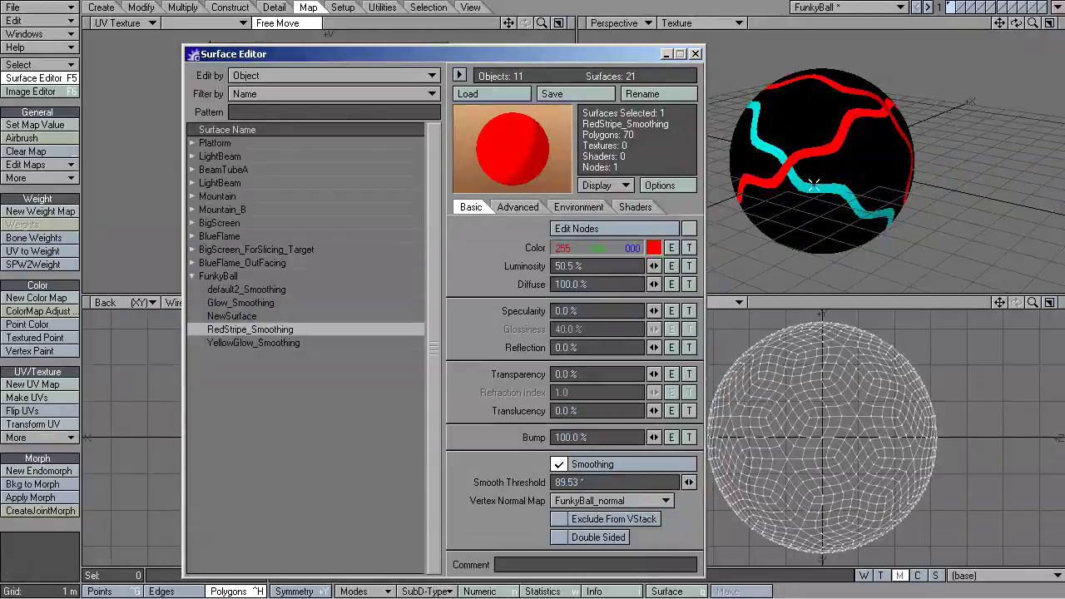
click(263, 342)
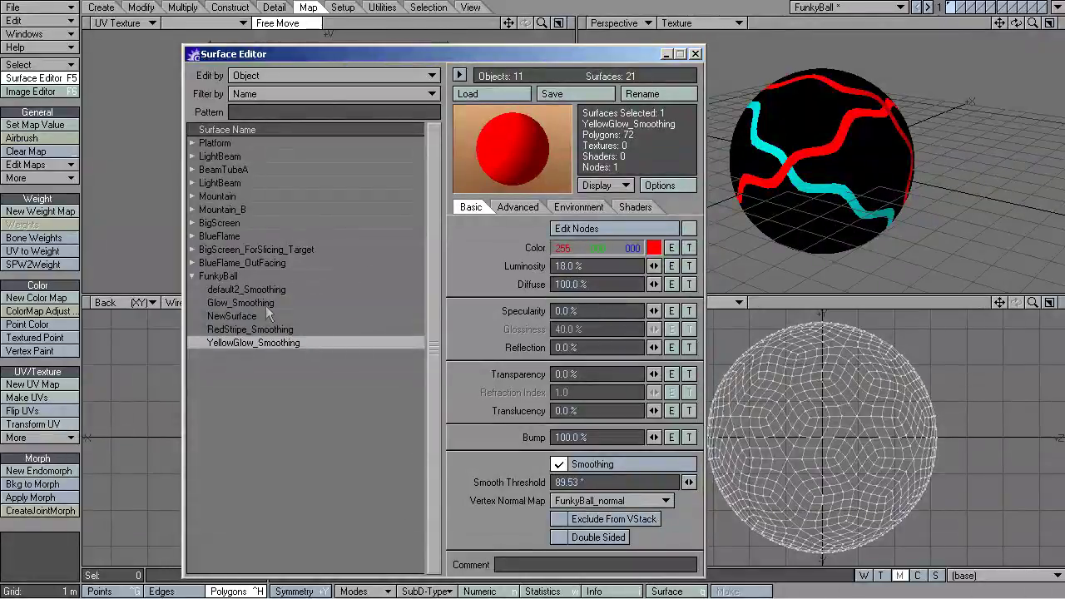
click(253, 331)
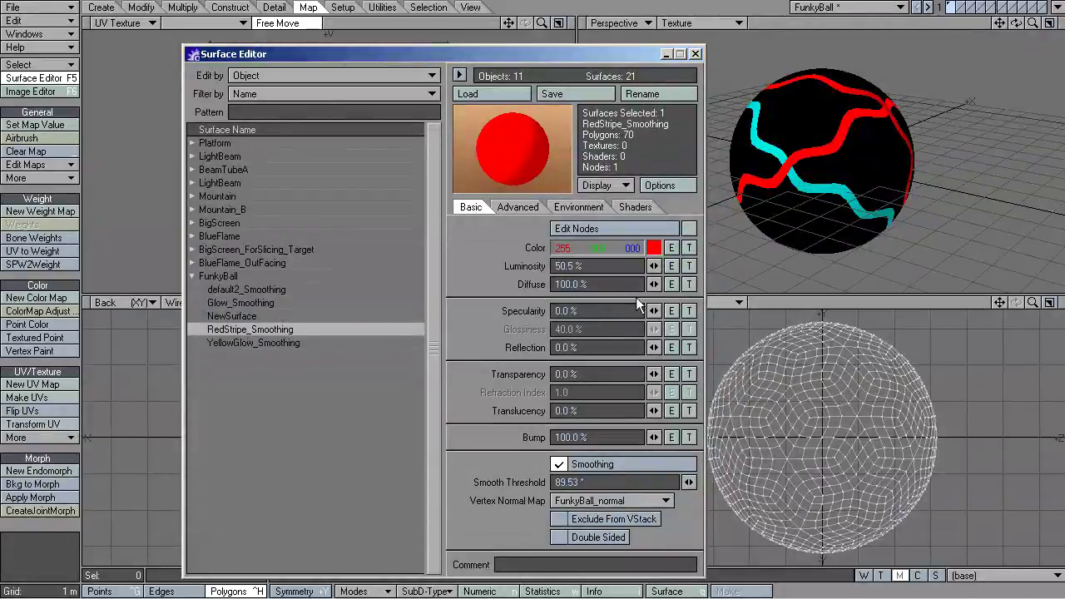
- Save the FunkyBall object with its edited surfaces
click(25, 8)
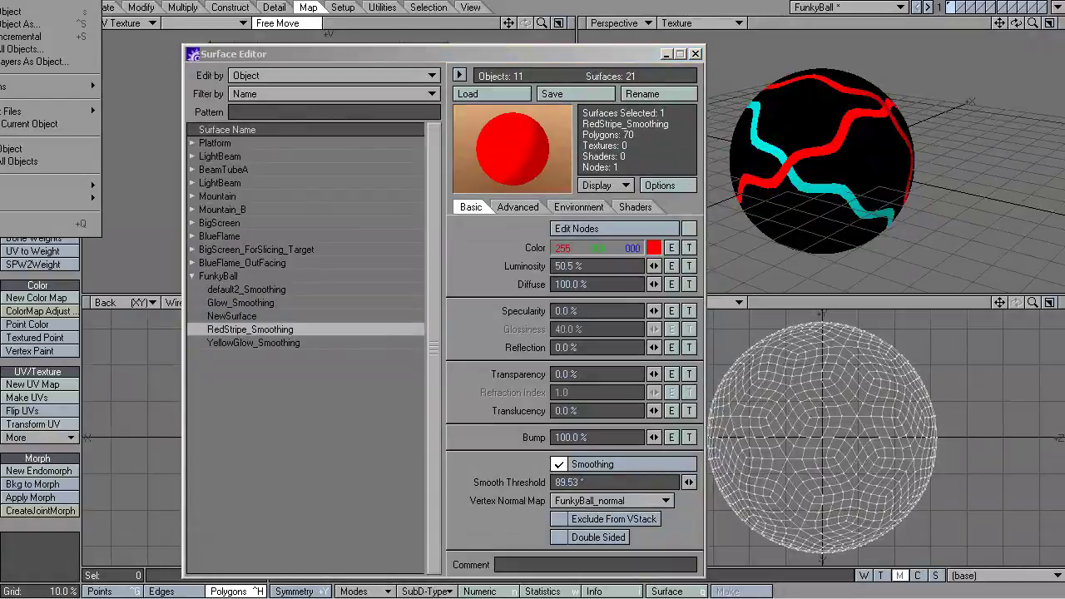
click(26, 13)
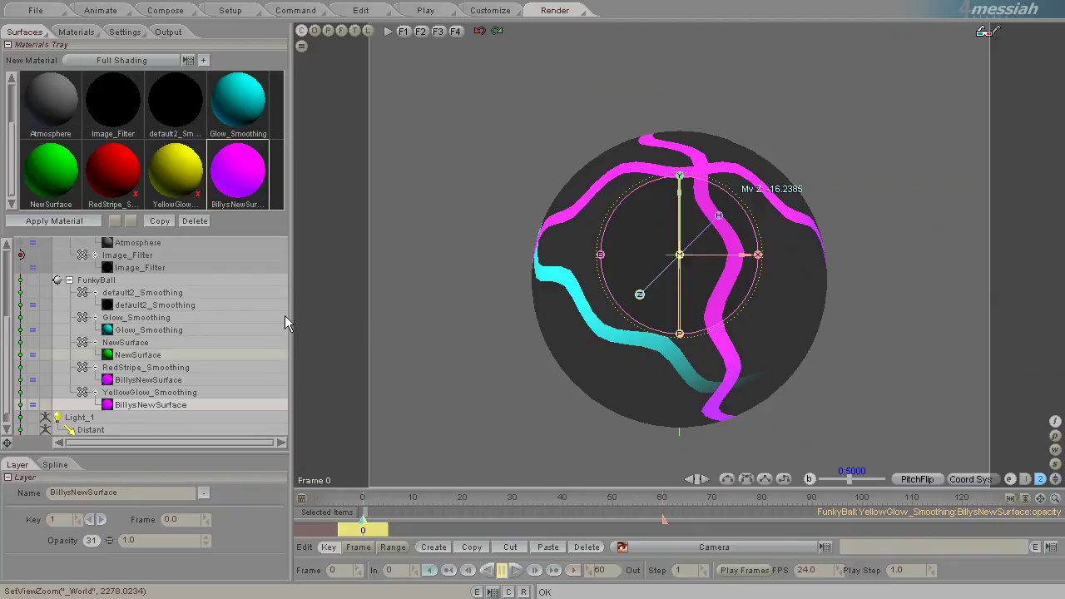
click(37, 11)
click(35, 46)
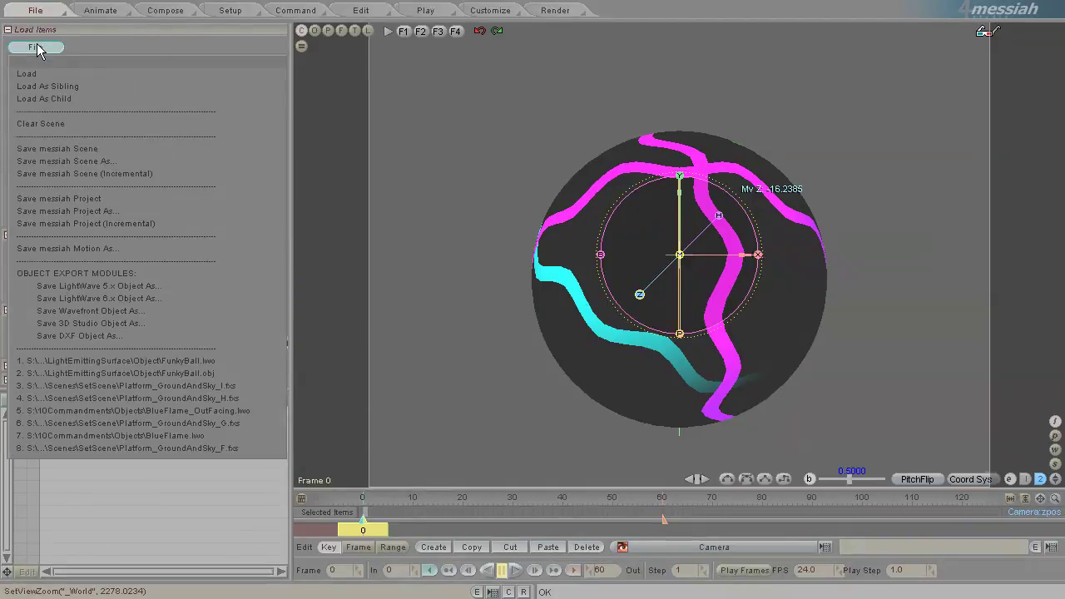
click(112, 367)
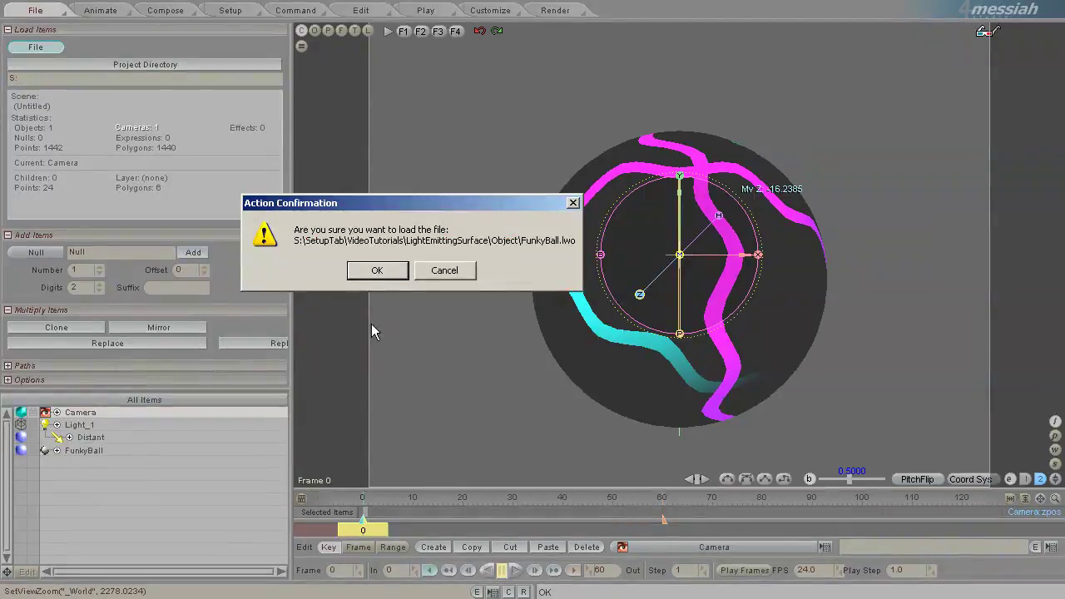
click(394, 273)
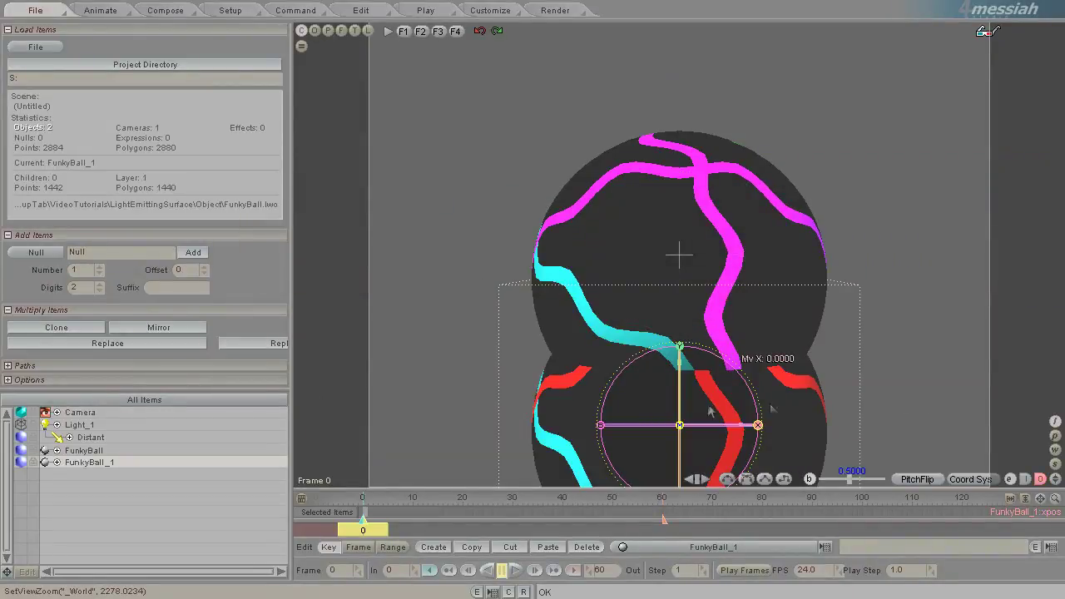
key(Delete)
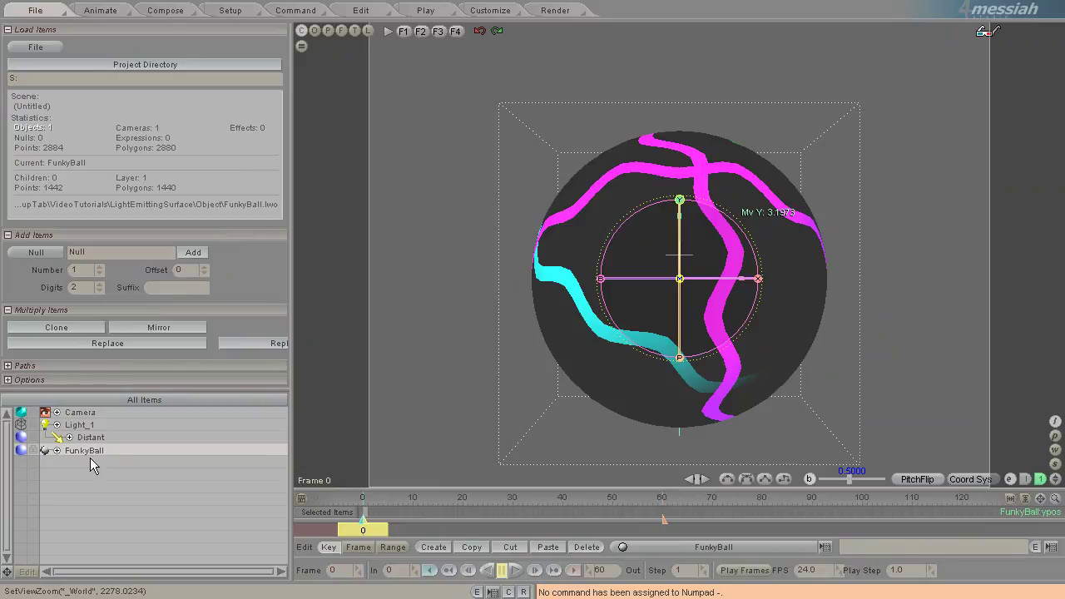
- Replace the FunkyBall object in the scene with the file FunkyBall.lwo
click(107, 343)
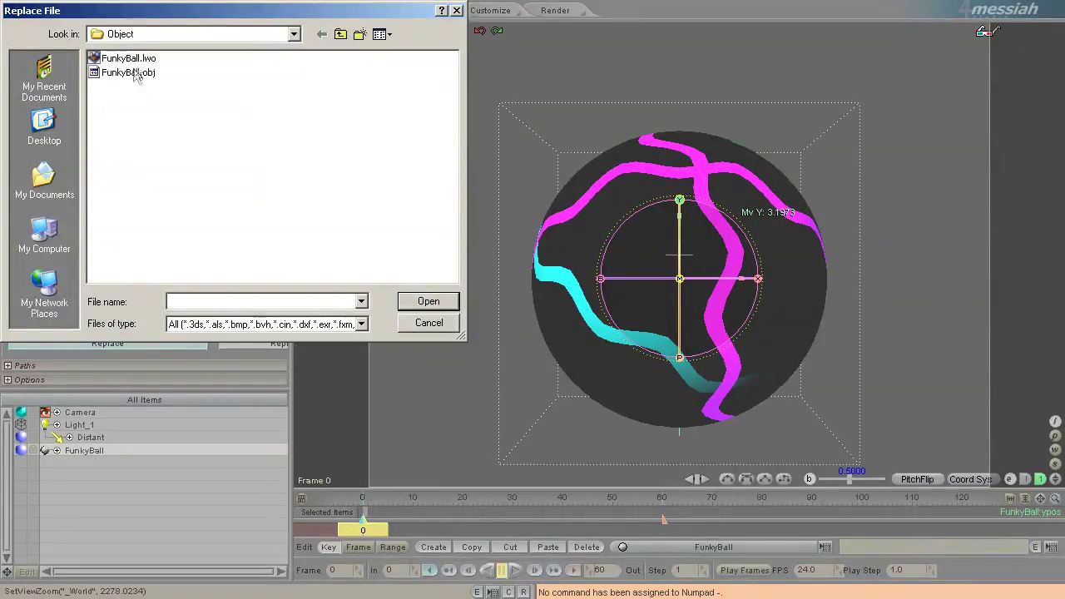
click(125, 58)
click(429, 301)
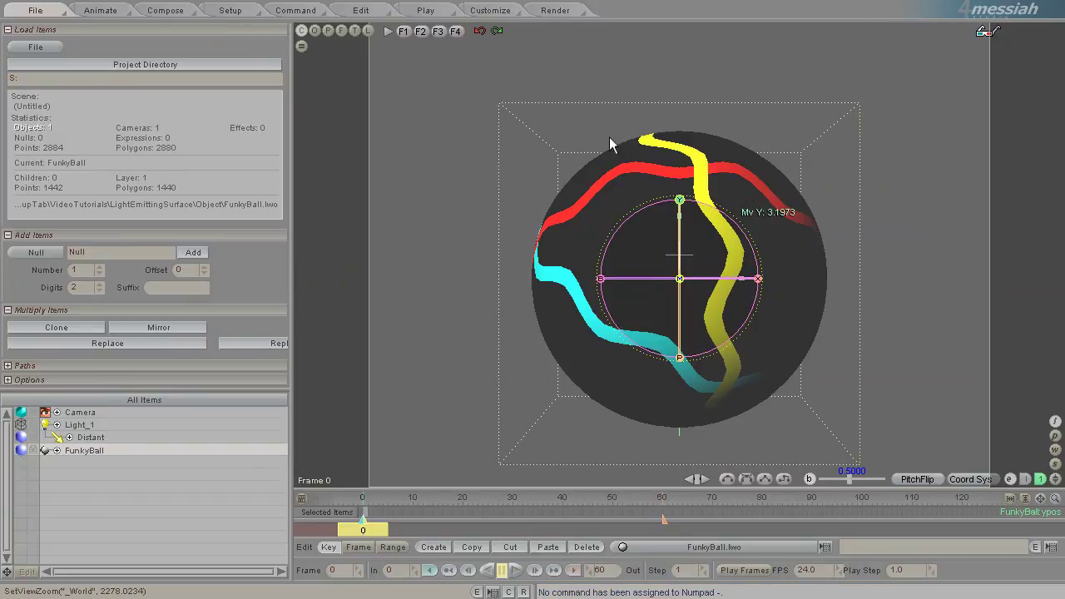
- Open the render surfaces and enlarge the materials tray and surface list to make room for FunkyBall's surfaces
click(556, 11)
drag(293, 196, 471, 204)
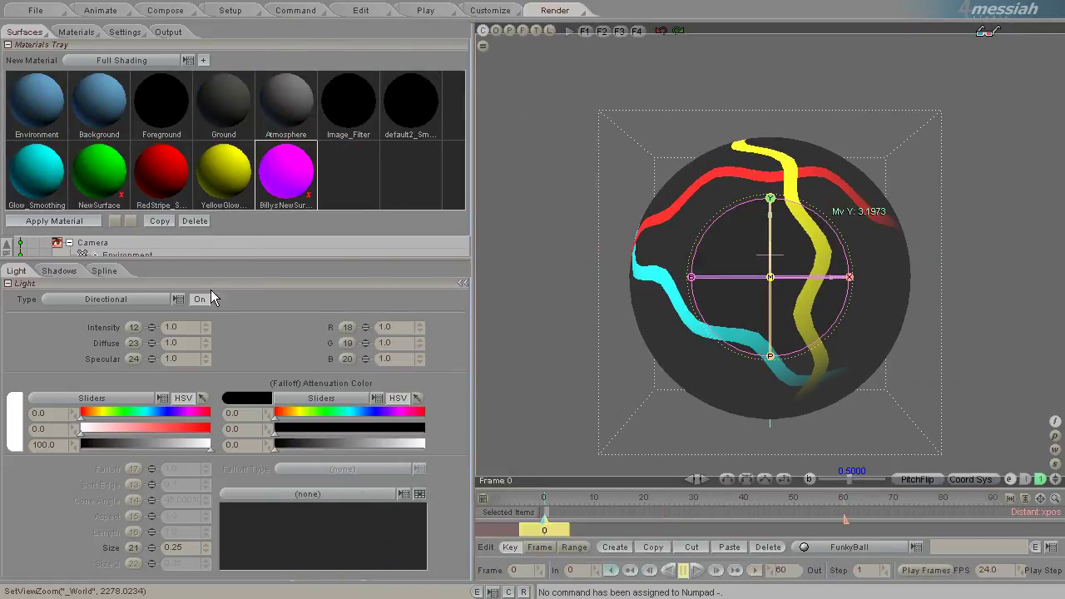
drag(216, 263, 223, 461)
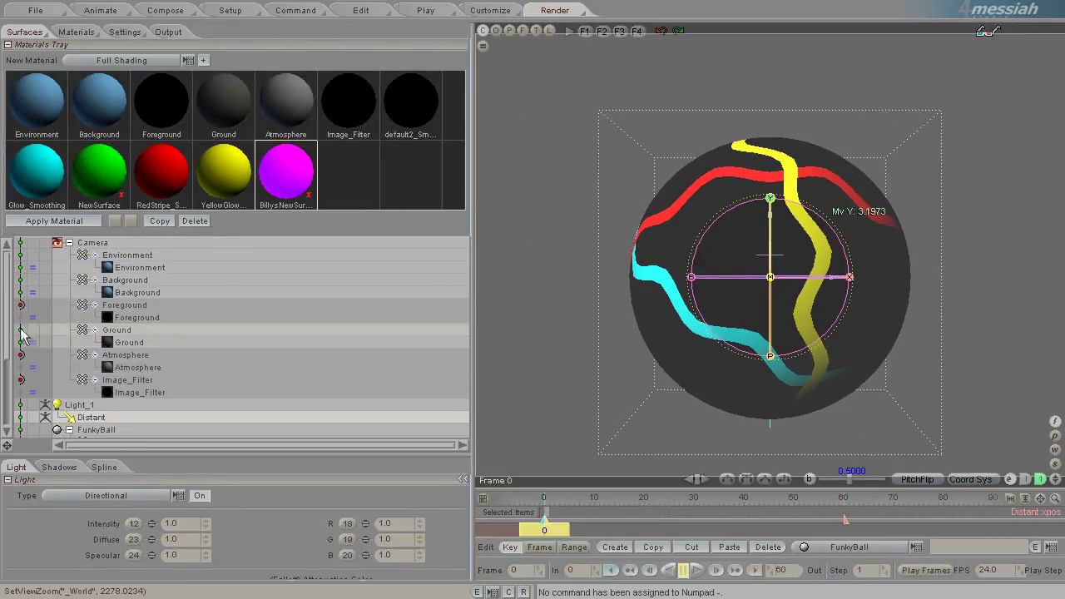
- Apply the YellowGlow_Smoothing material as an additional layer on FunkyBall's RedStripe_Smoothing surface and render frame 0
drag(224, 173, 142, 408)
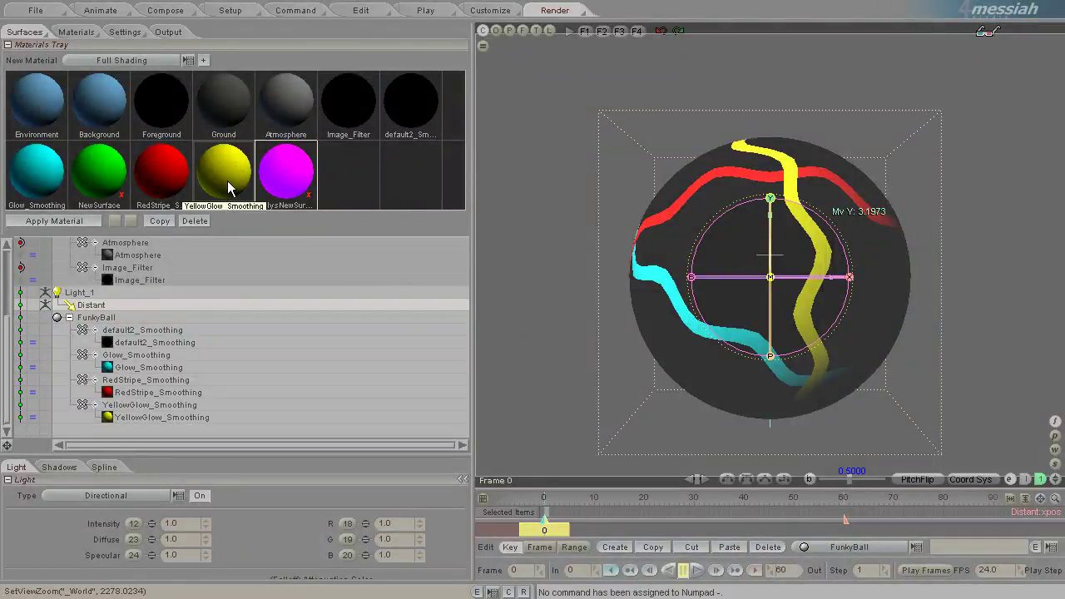
click(227, 181)
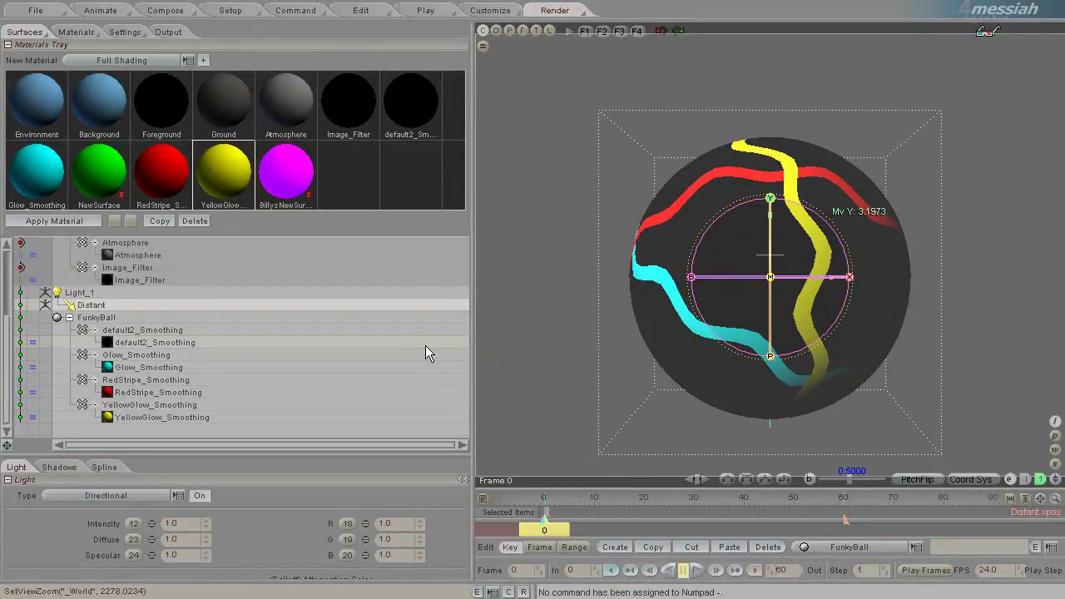
click(171, 379)
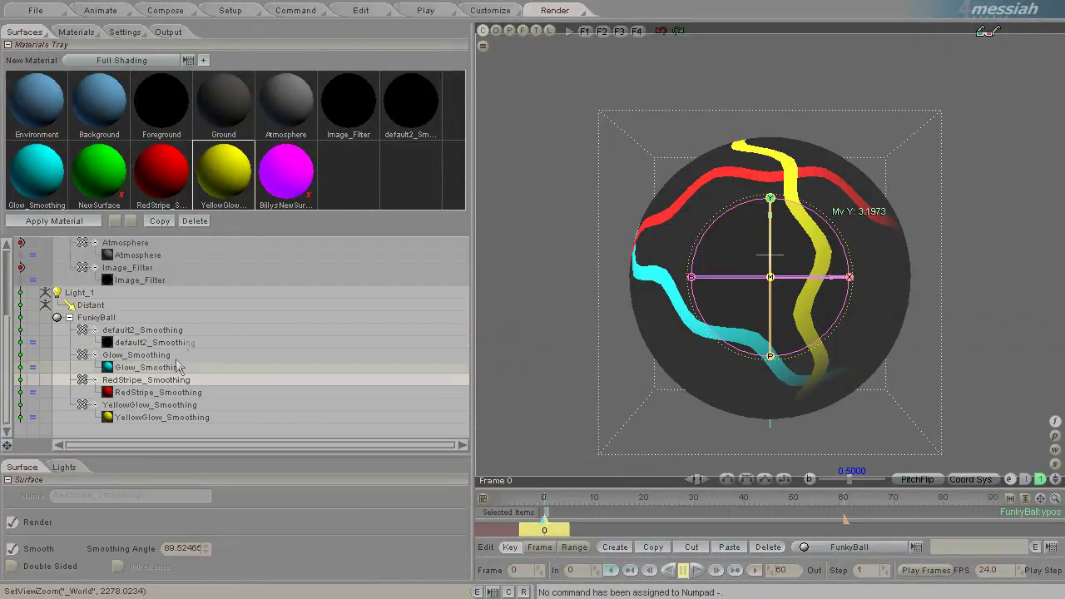
click(154, 221)
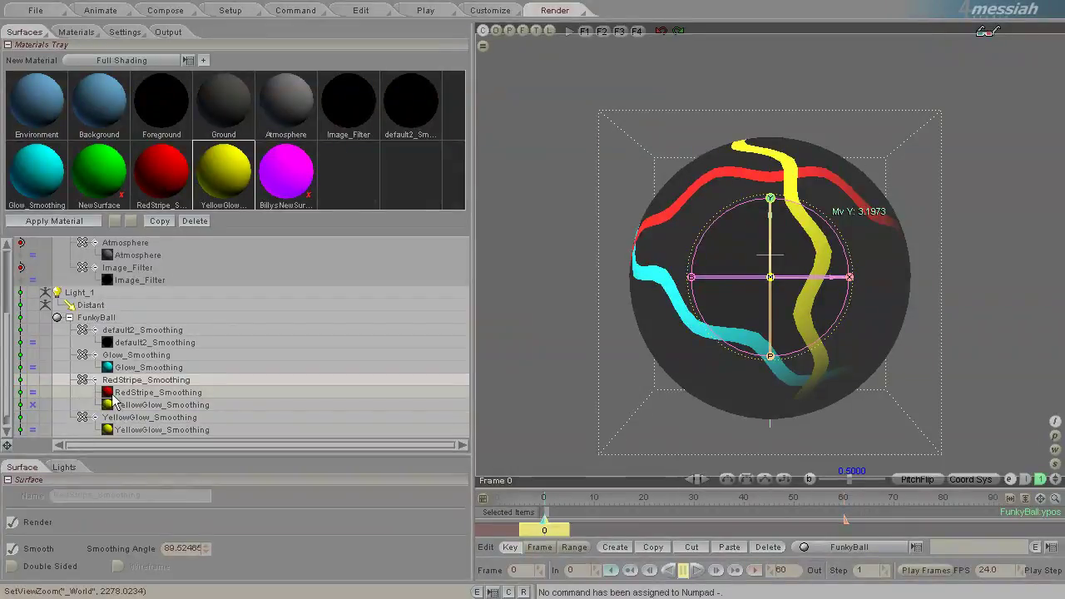
key(F9)
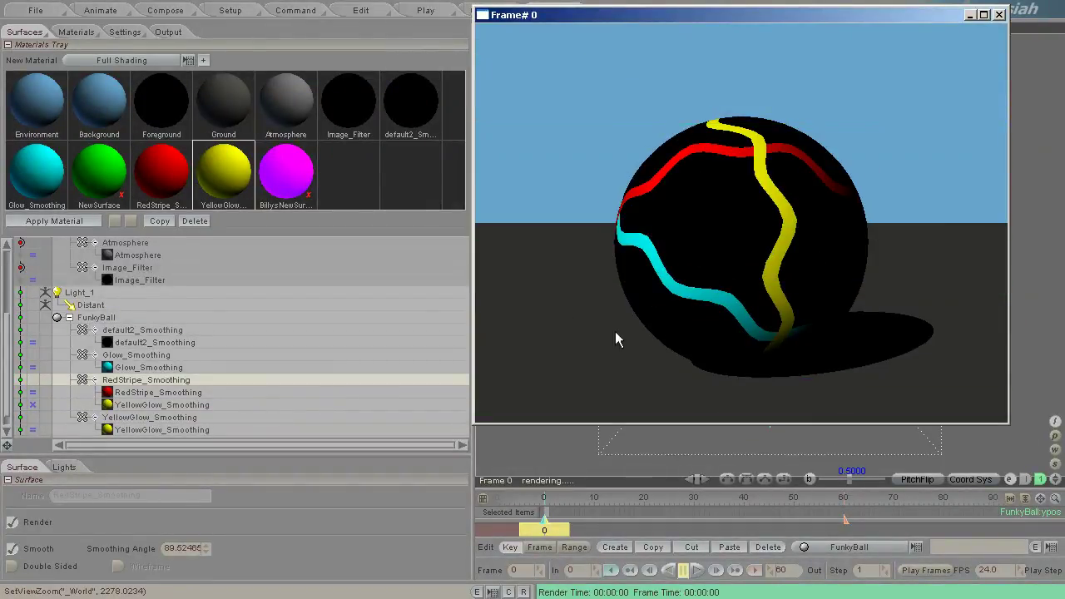
click(1000, 15)
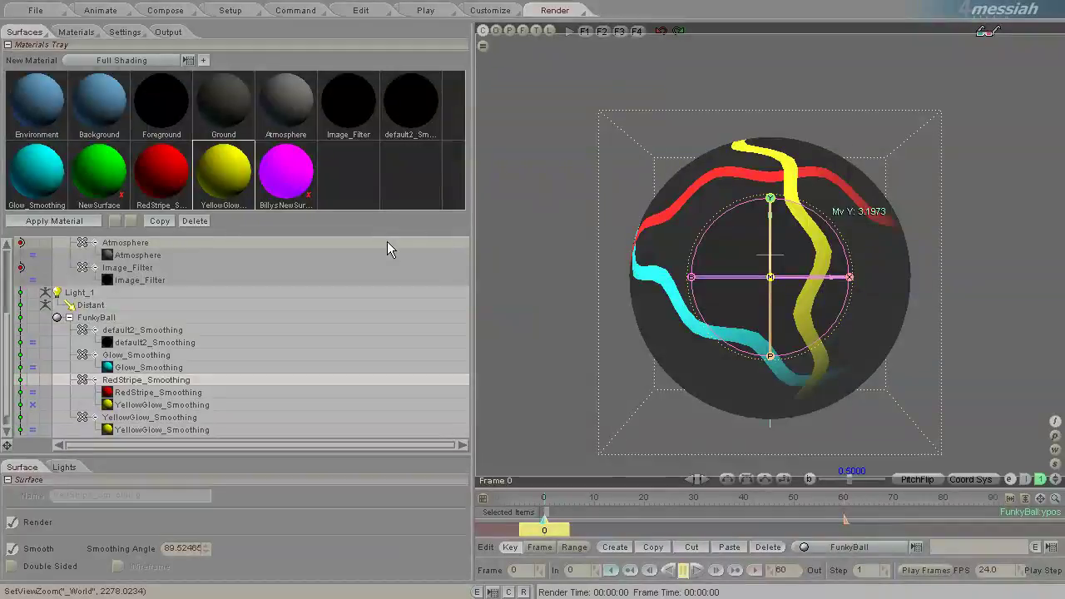
- Add a Particles effect to FunkyBall and select it in the item list
click(226, 10)
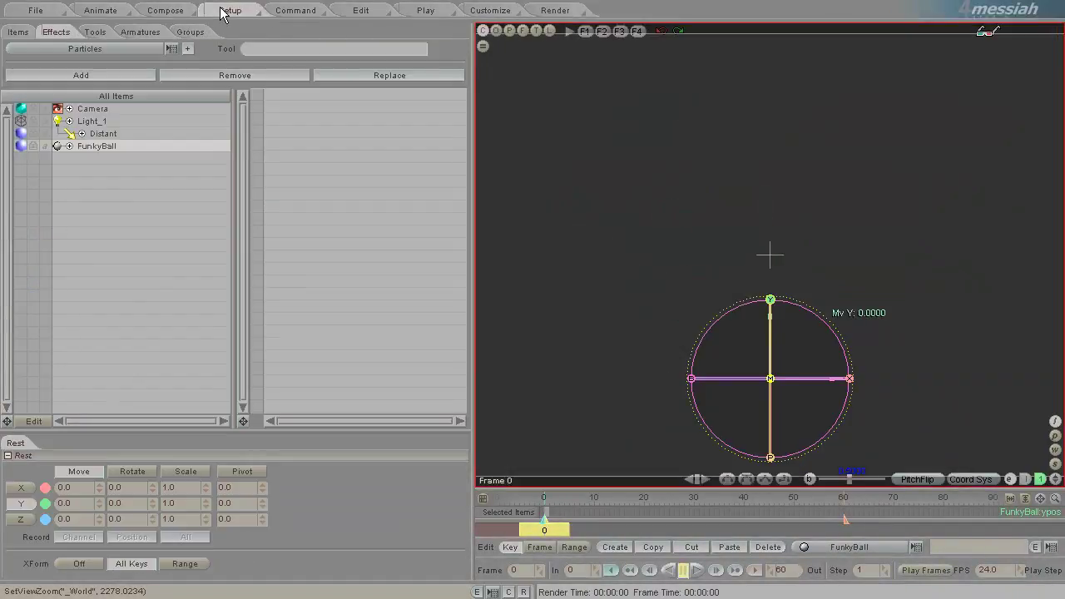
click(187, 48)
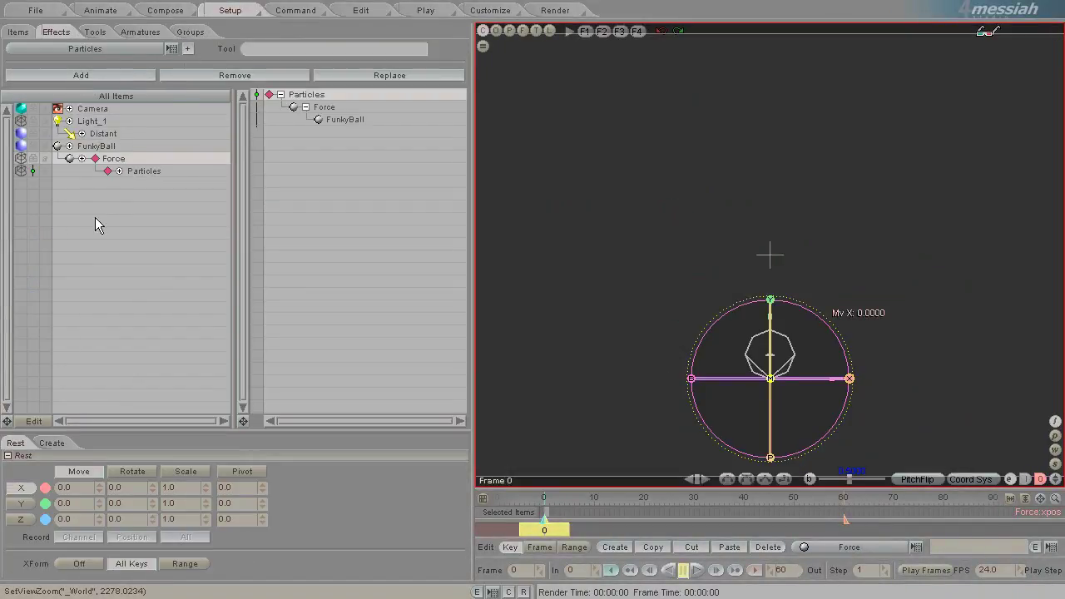
click(145, 173)
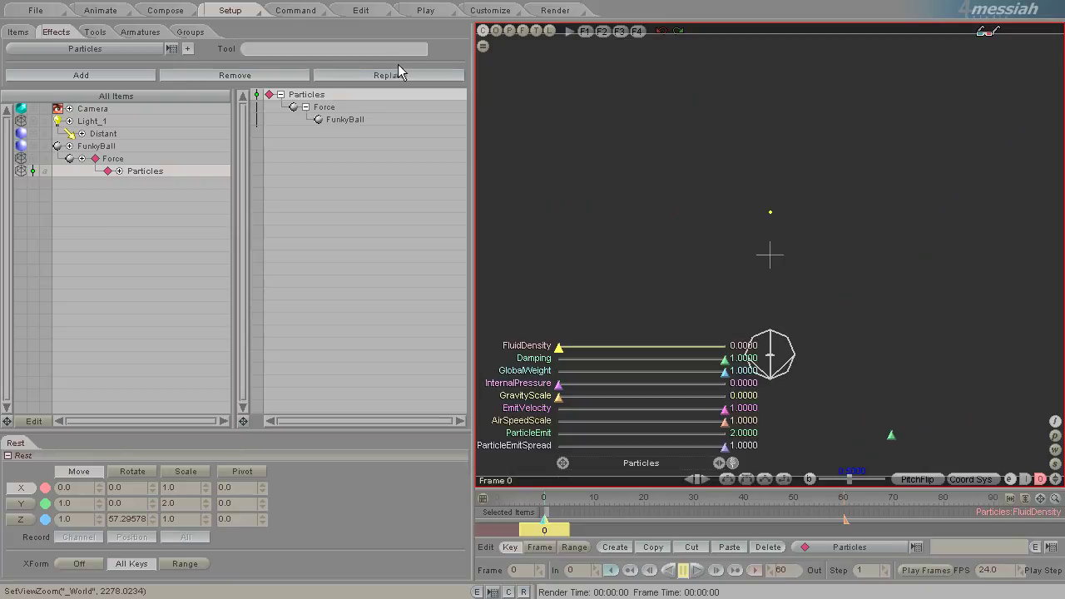
- Replace the ParticlesSurface material on the Particles effect's surface with BillysNewSurface
click(555, 10)
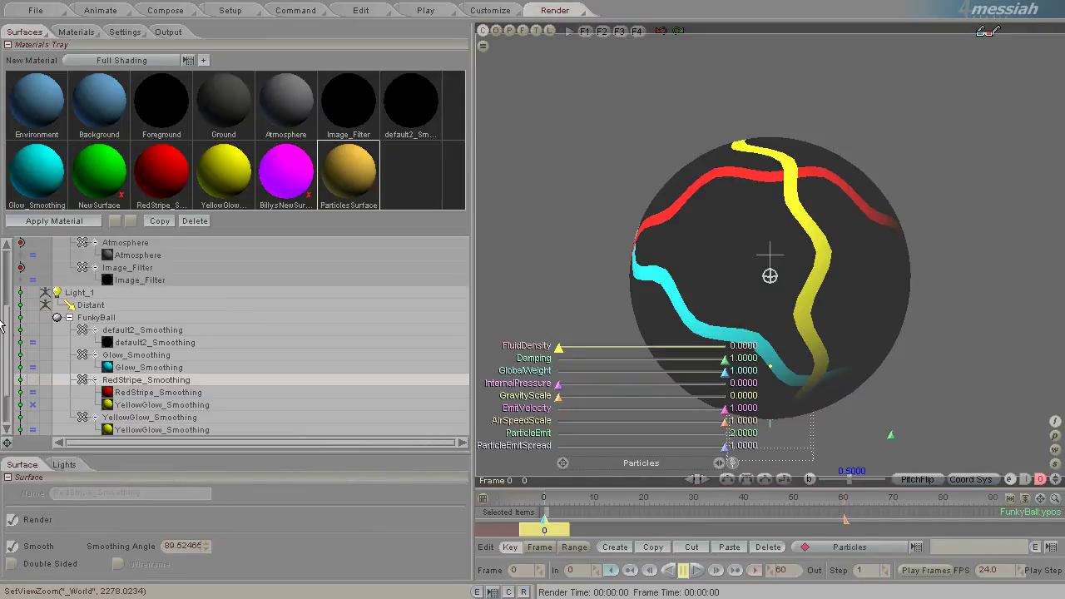
scroll(8, 328, down, 2)
click(135, 406)
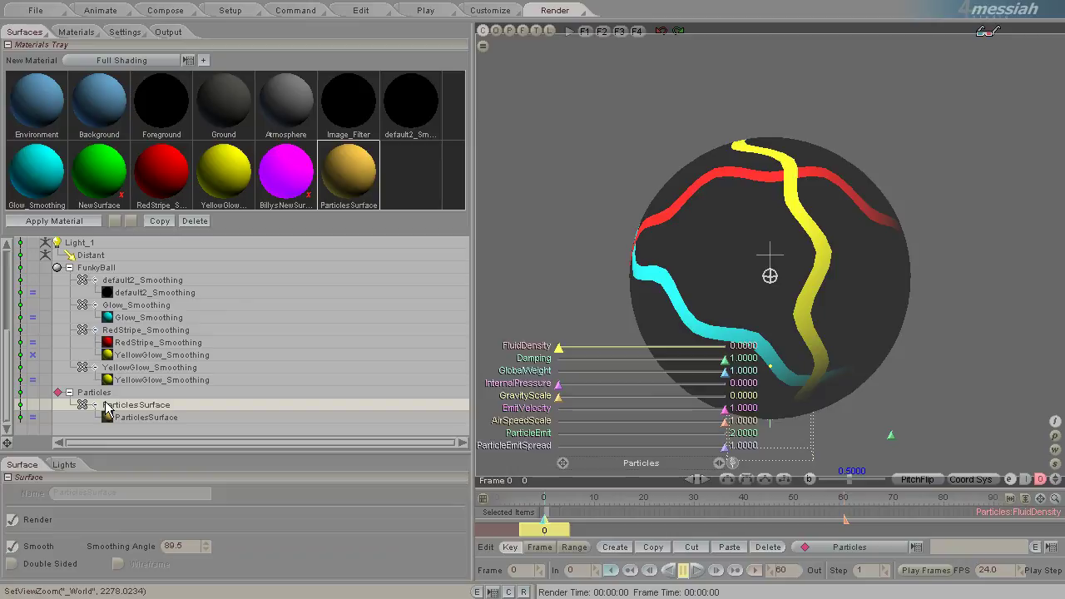
click(147, 423)
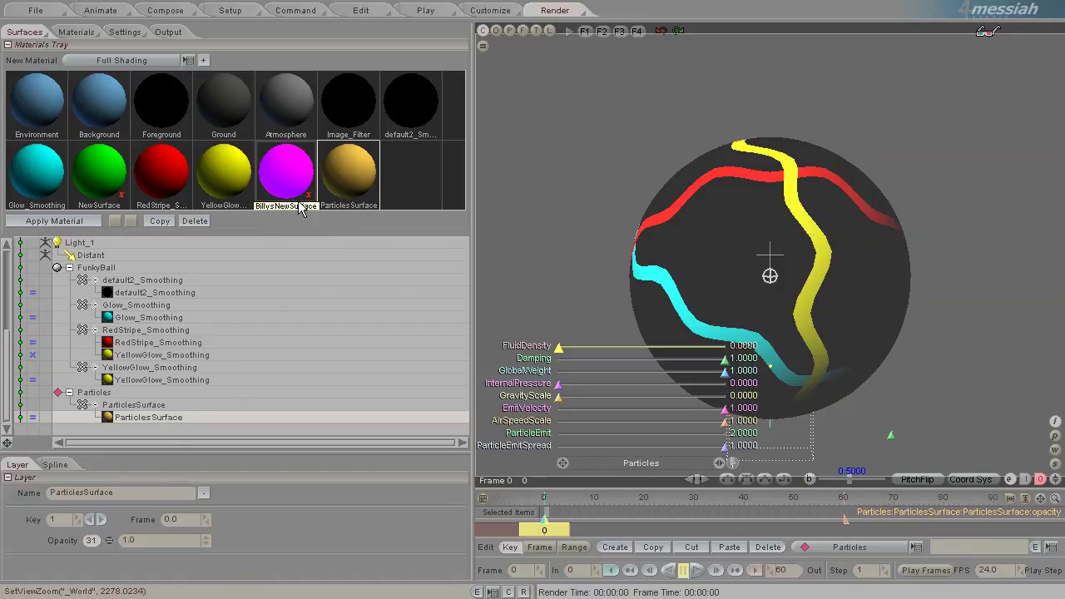
click(71, 221)
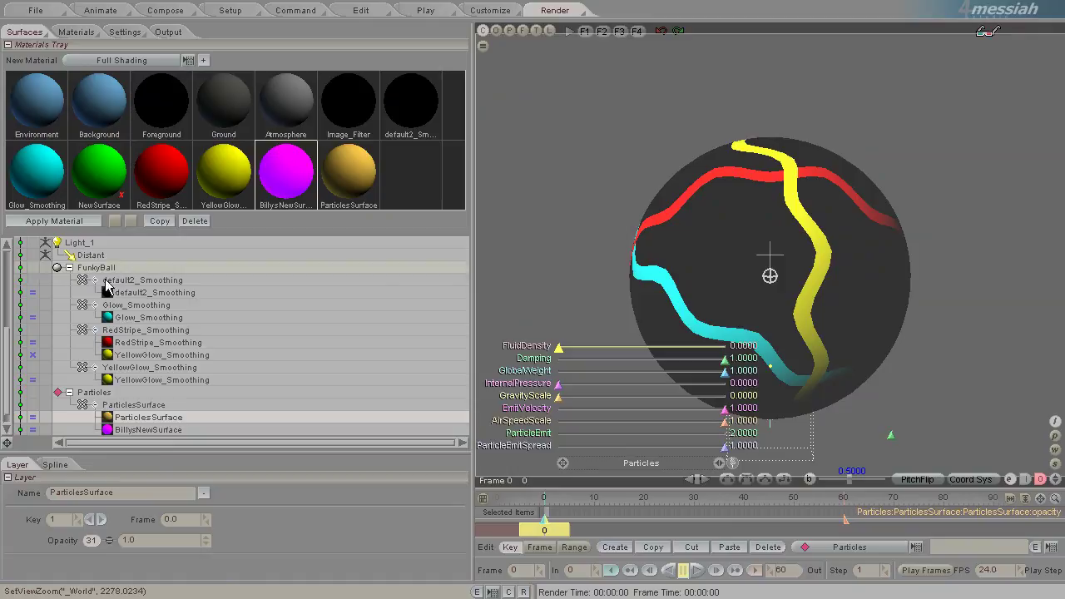
key(Delete)
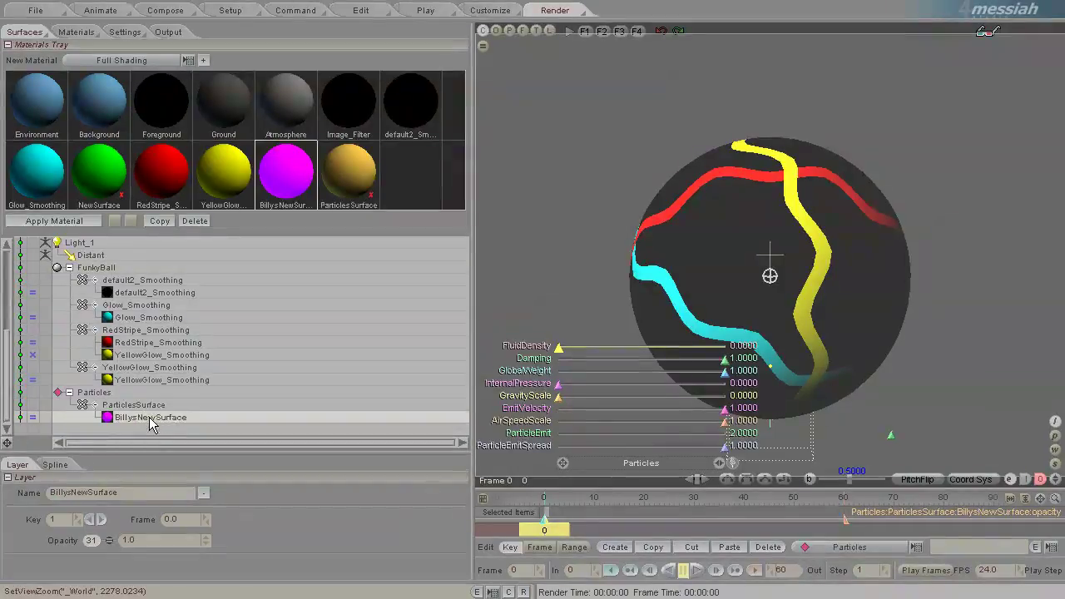
- Recolor the unassigned ParticlesSurface material pink with hue 302 and saturation 44, and return to the Particles entry in the surface list
click(496, 256)
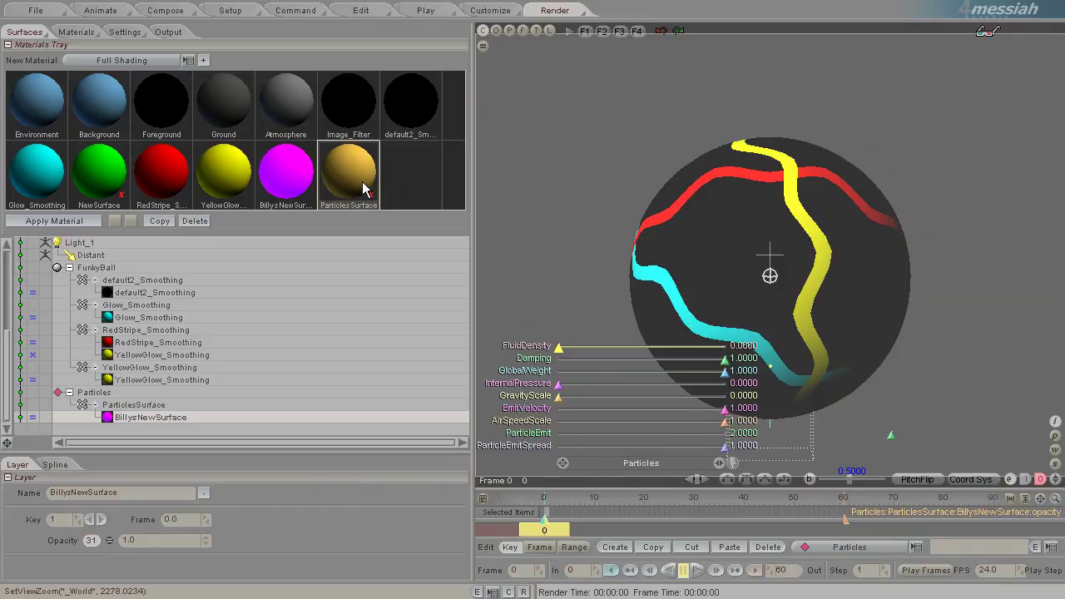
click(75, 31)
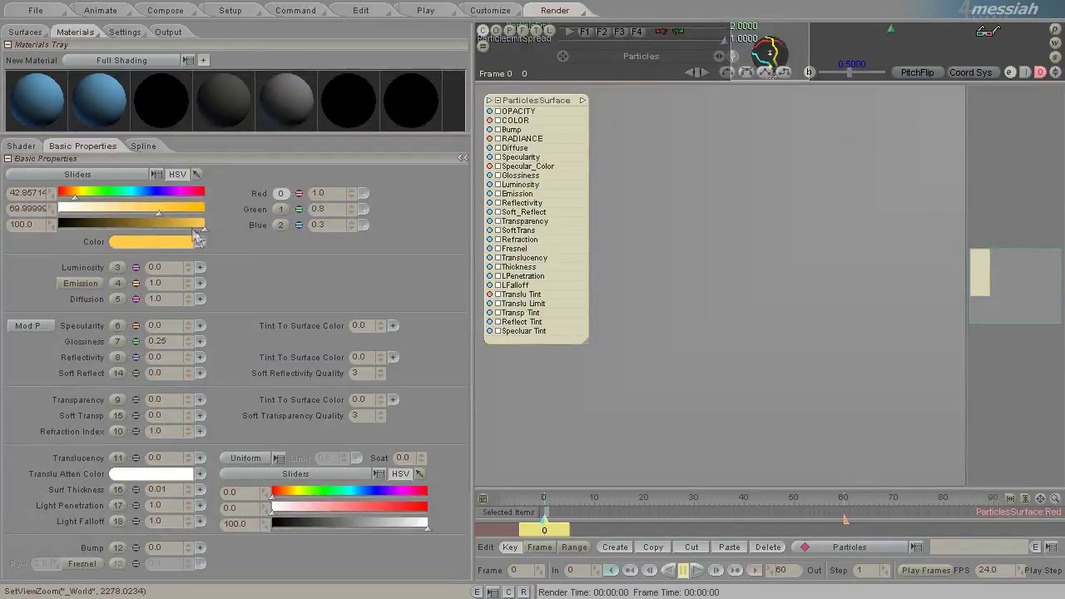
click(180, 193)
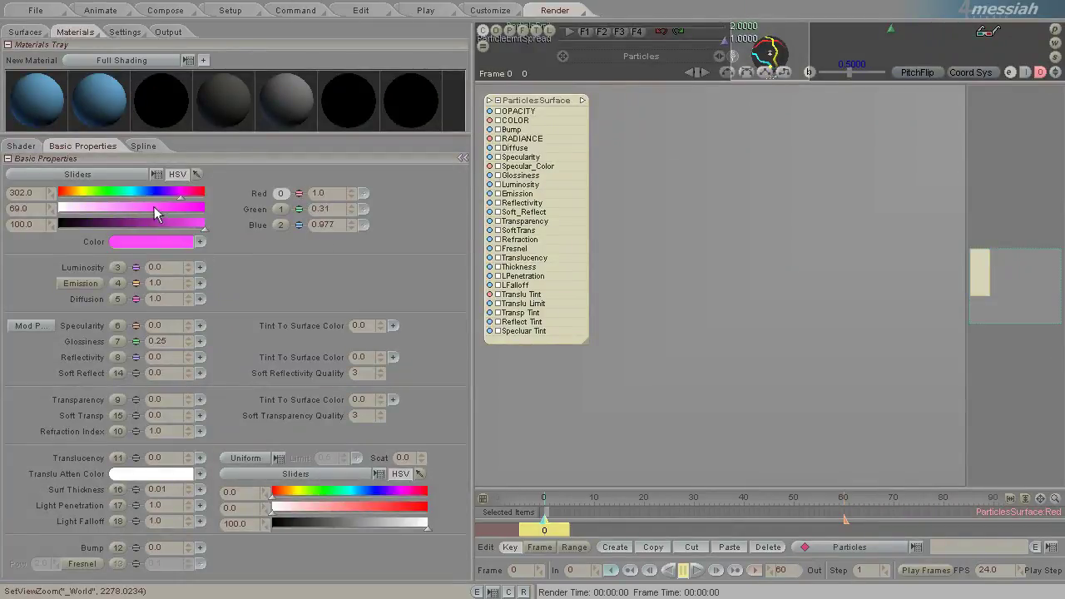
drag(154, 208, 126, 208)
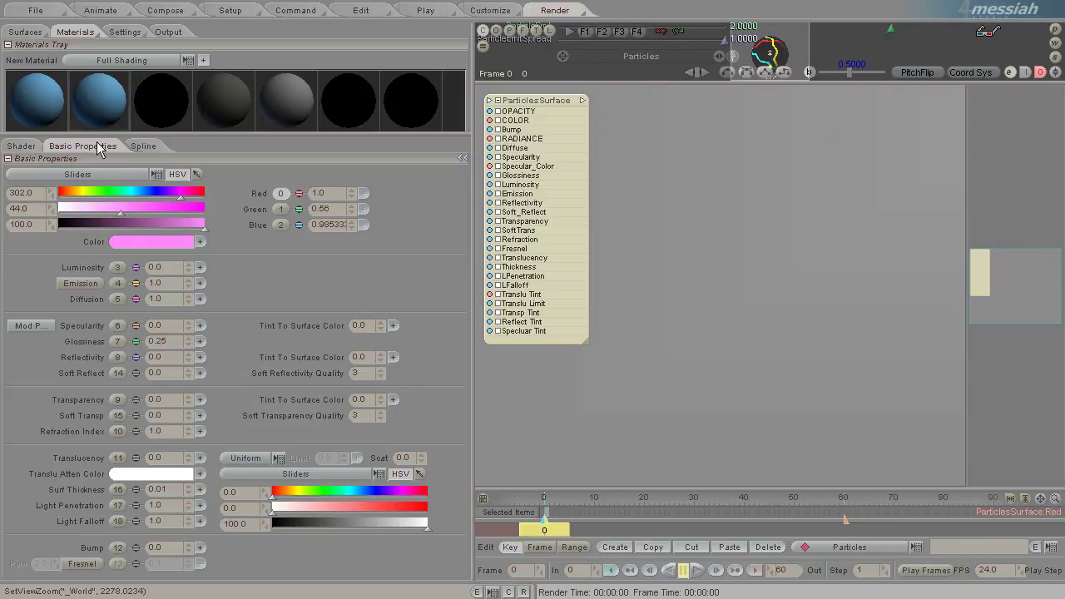
mouse_move(29, 79)
click(25, 32)
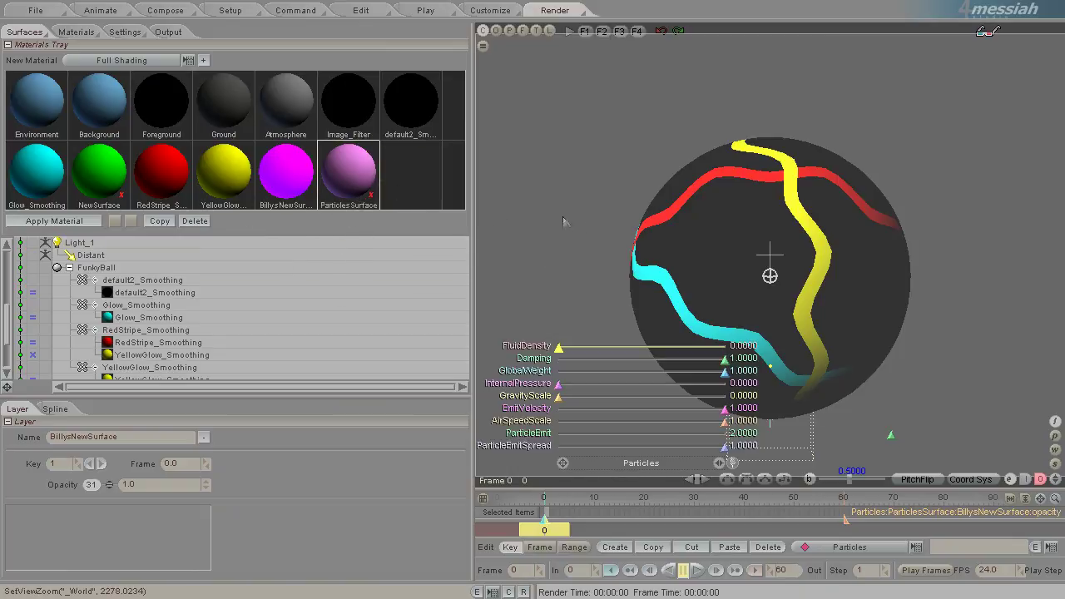
scroll(99, 369, down, 3)
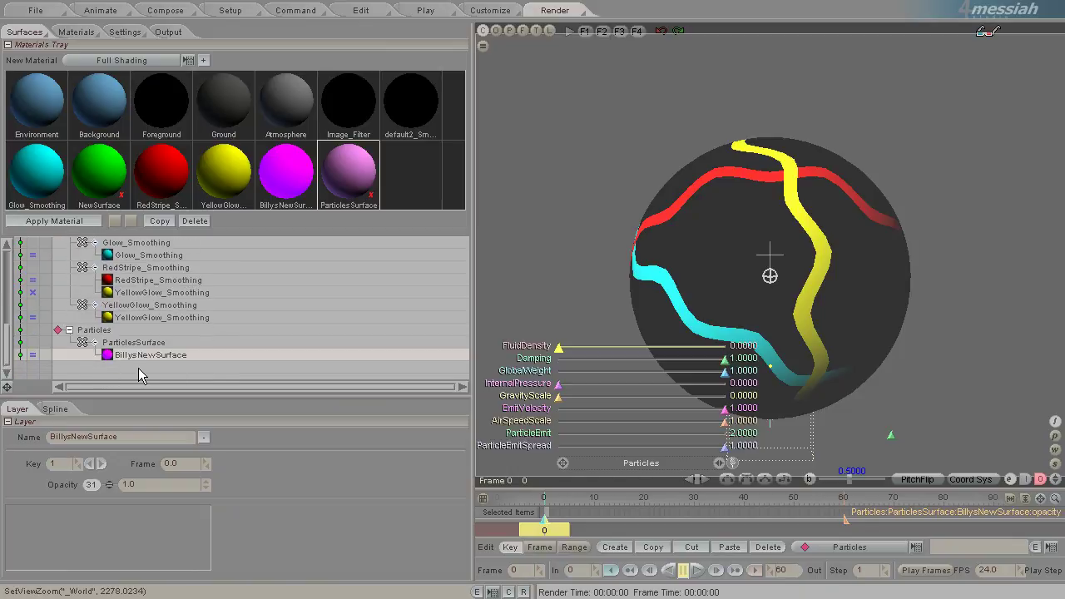
- Try to add another Particles effect while the existing Particles effect is selected
click(229, 10)
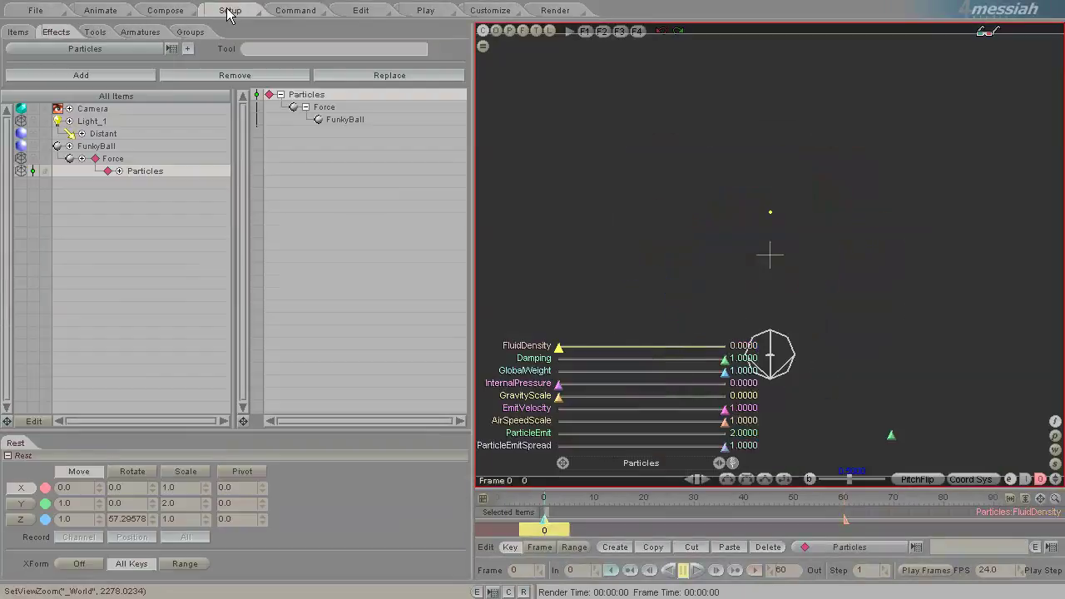
click(189, 49)
click(406, 270)
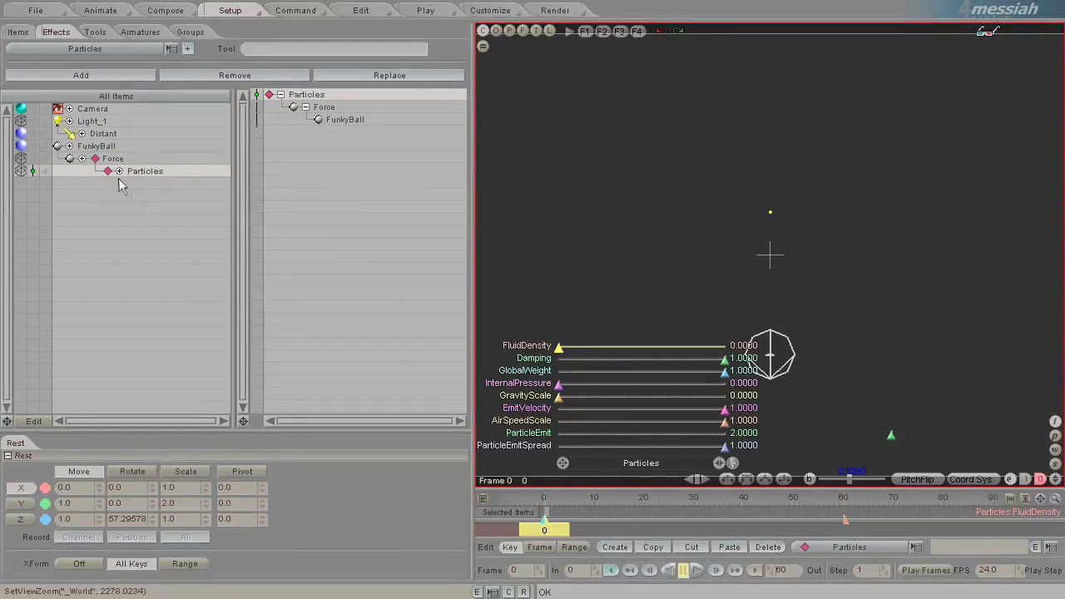
- Add a second Particles effect to FunkyBall and select its ParticlesSurface material layer in the surface list
click(98, 147)
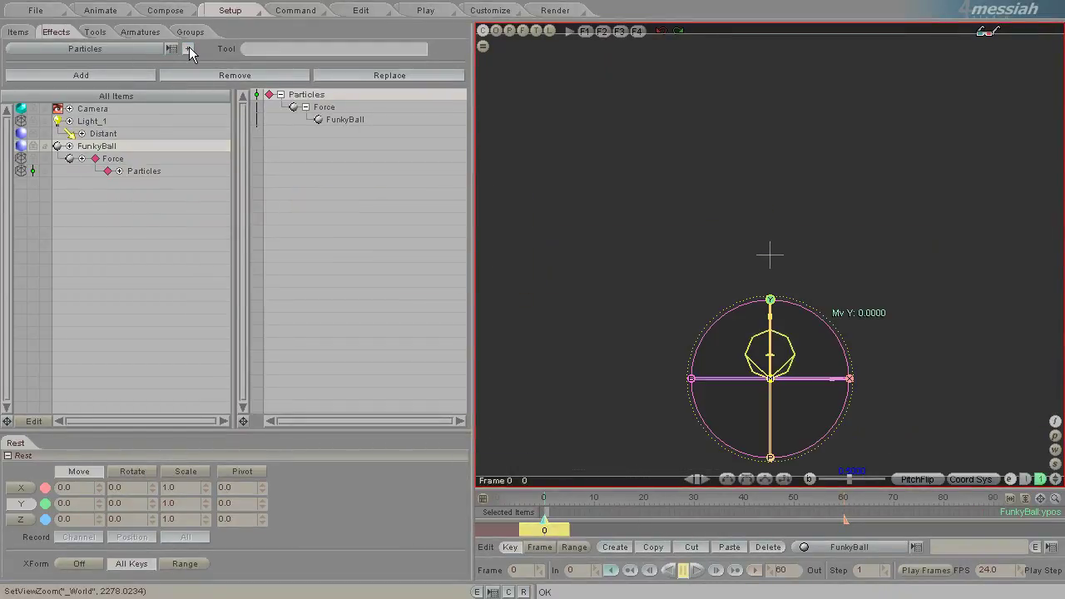
click(188, 48)
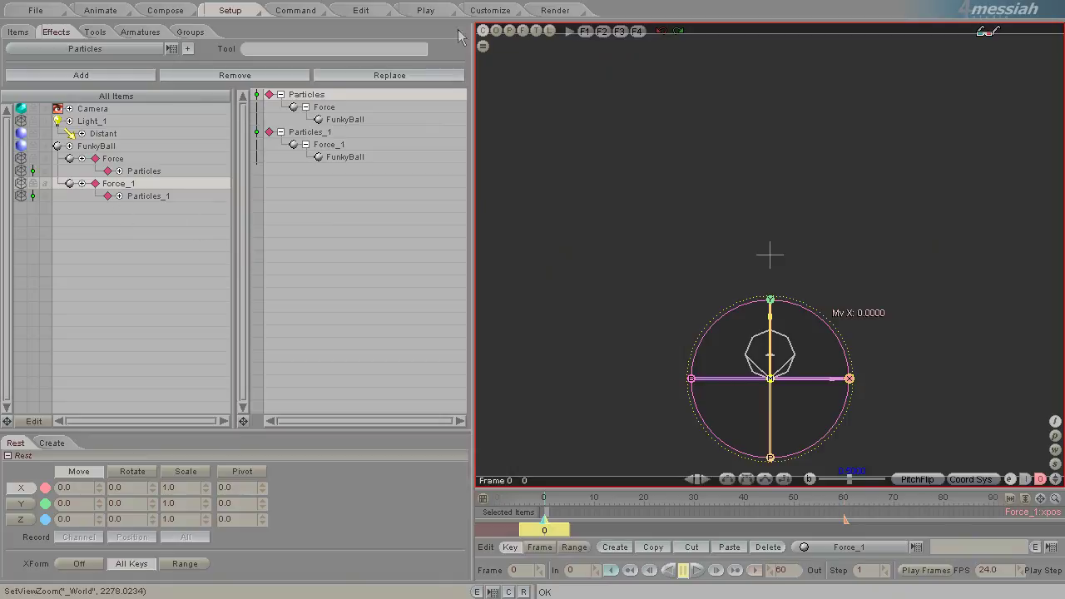
click(537, 10)
scroll(10, 308, down, 2)
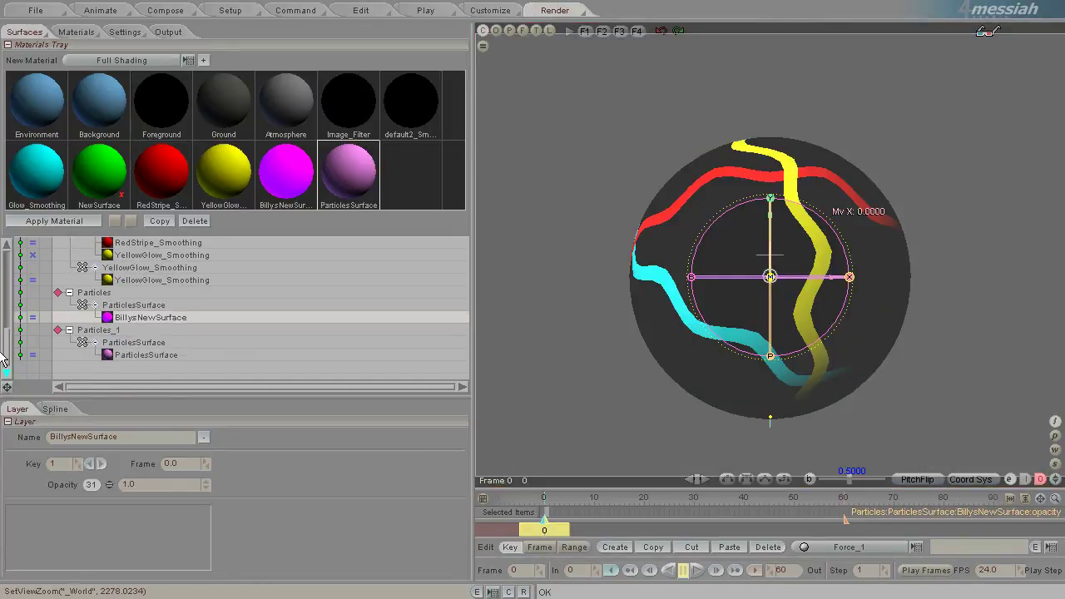
click(136, 342)
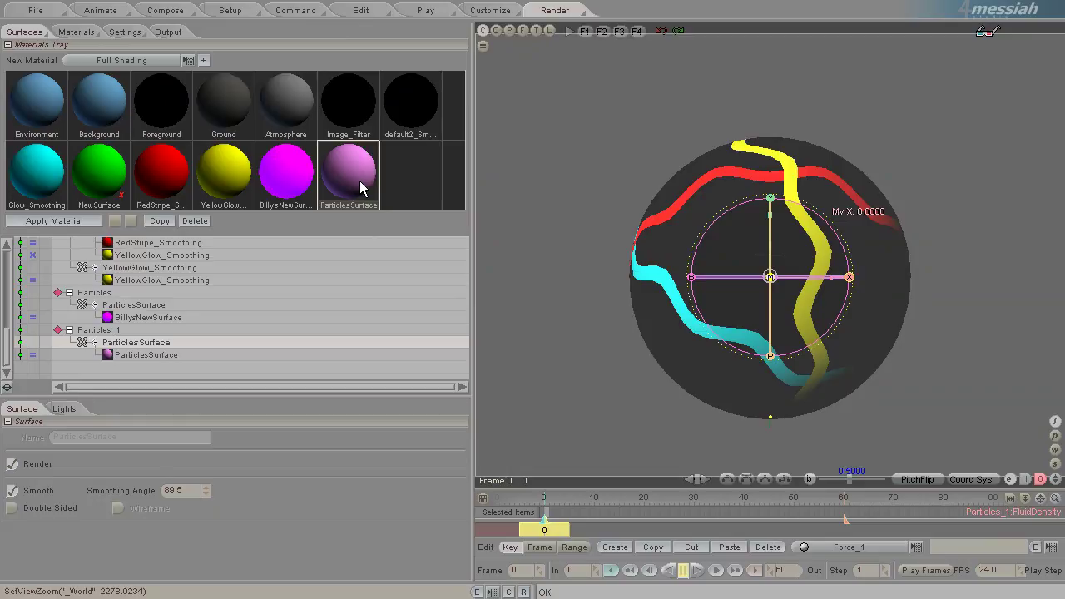
click(141, 354)
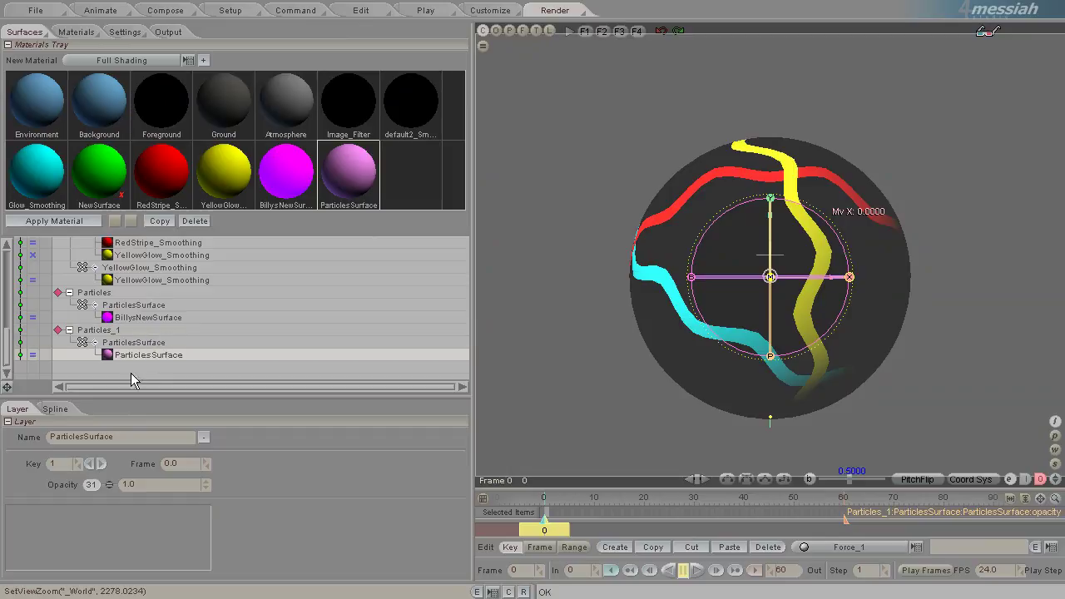
- Add another Particles effect under Force_1 and bring up its entry in the surface list
click(229, 11)
click(188, 48)
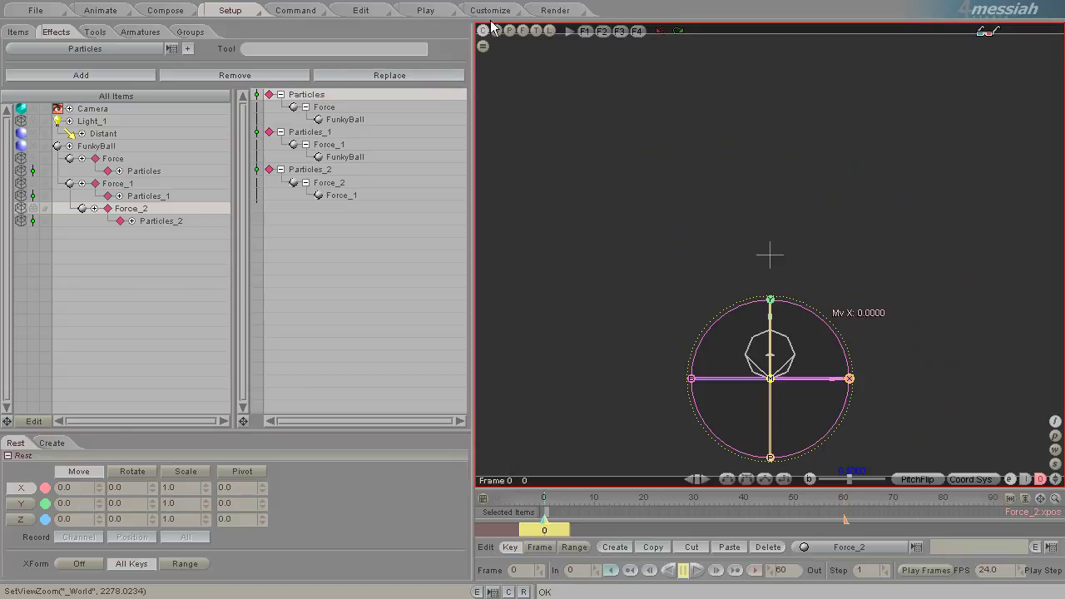
click(559, 10)
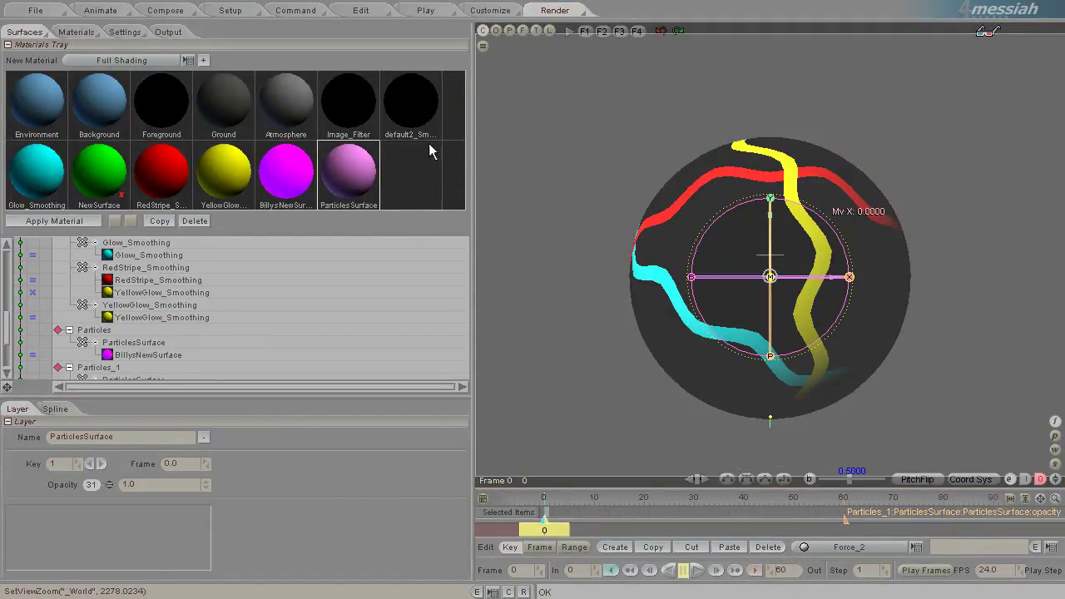
scroll(125, 346, down, 3)
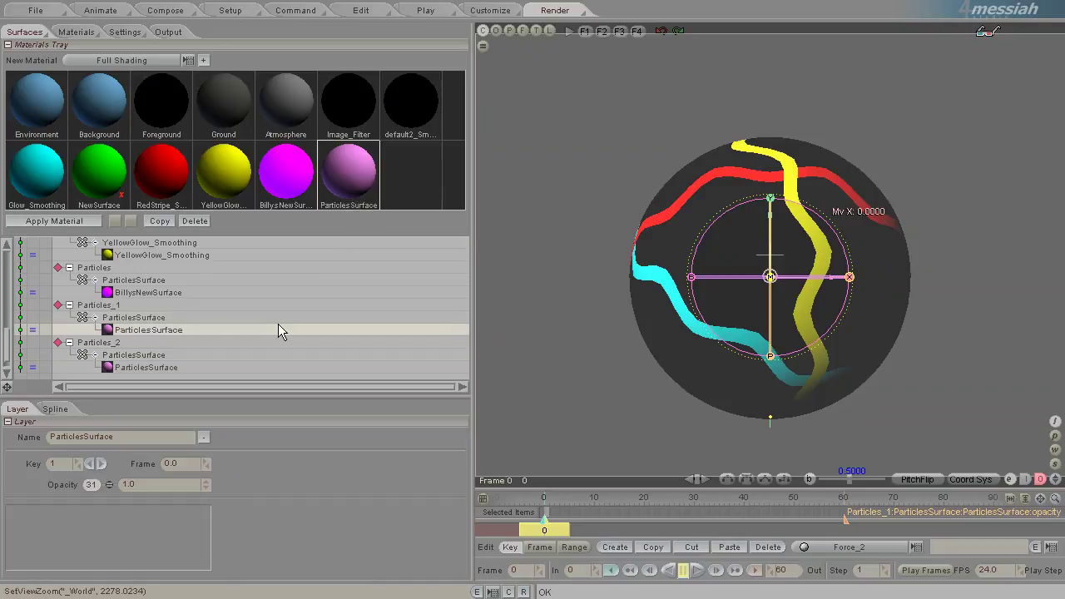
- Replace the ParticlesSurface material on the Particles_2 effect's surface with YellowGlow_Smoothing
click(159, 369)
click(166, 329)
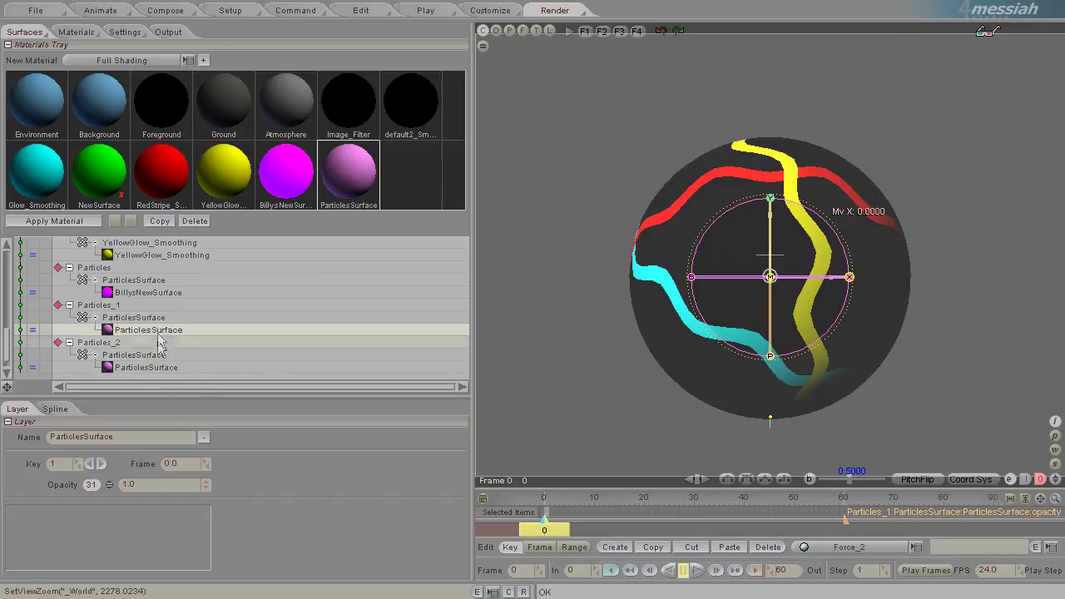
click(159, 366)
key(Delete)
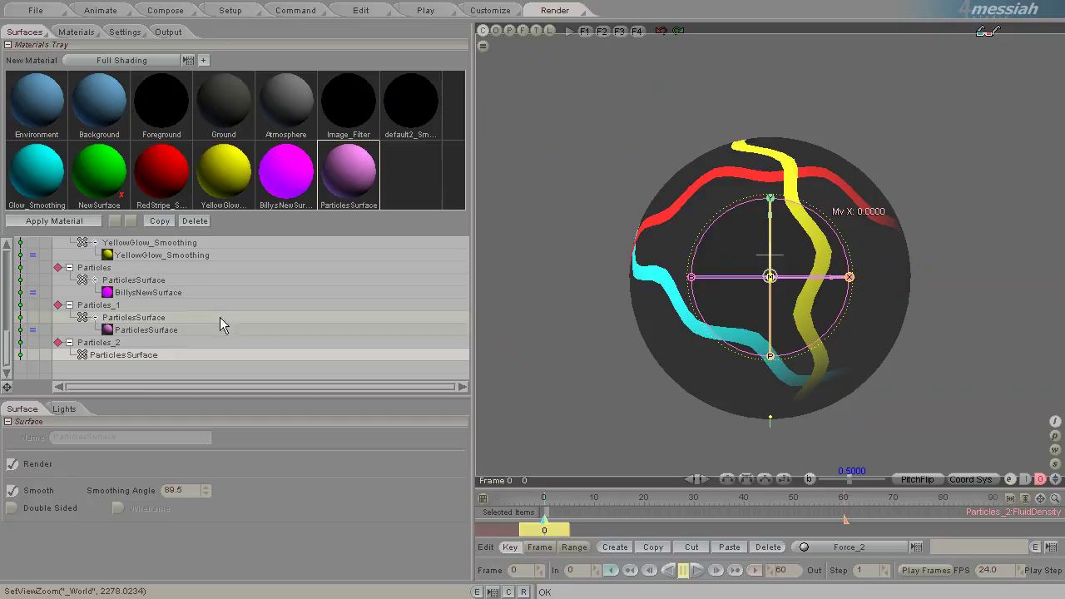
click(223, 173)
click(58, 222)
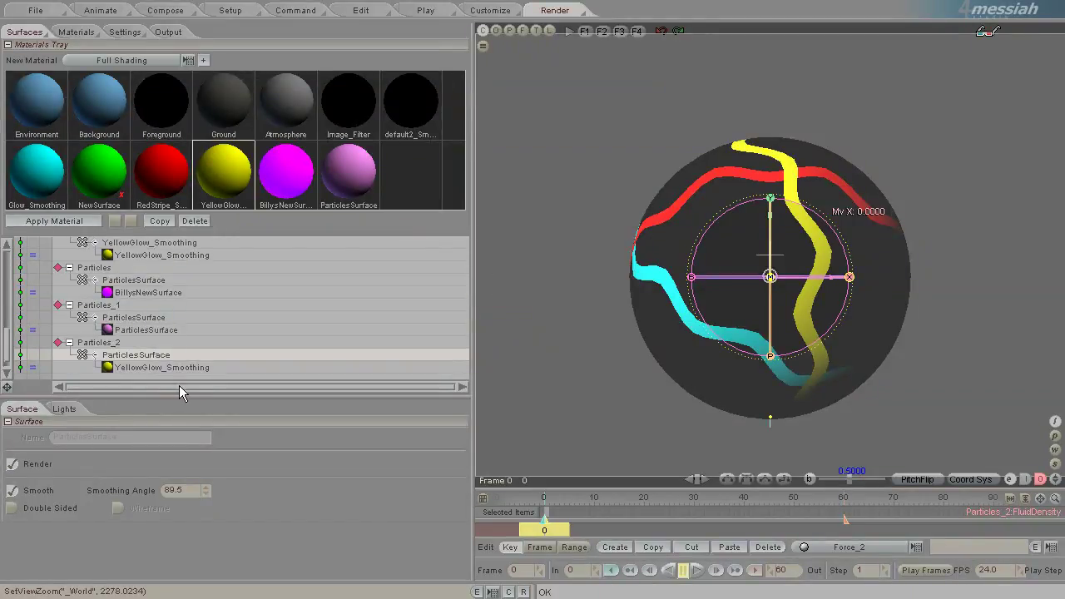
- Enlarge the surface list, collapse FunkyBall and place it in a new render group
drag(191, 395, 192, 478)
scroll(8, 383, up, 6)
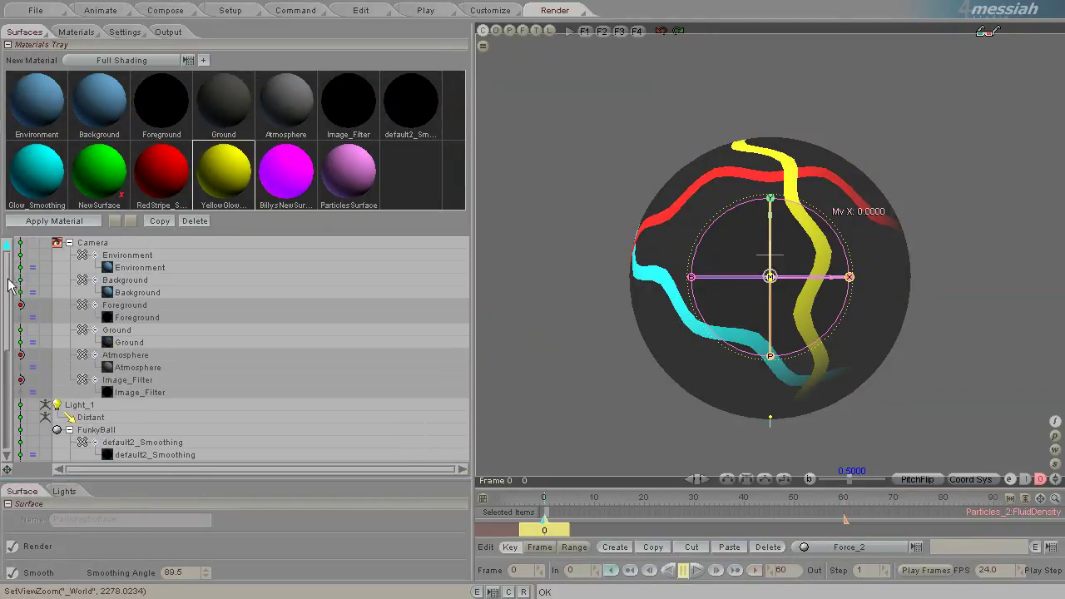
click(69, 430)
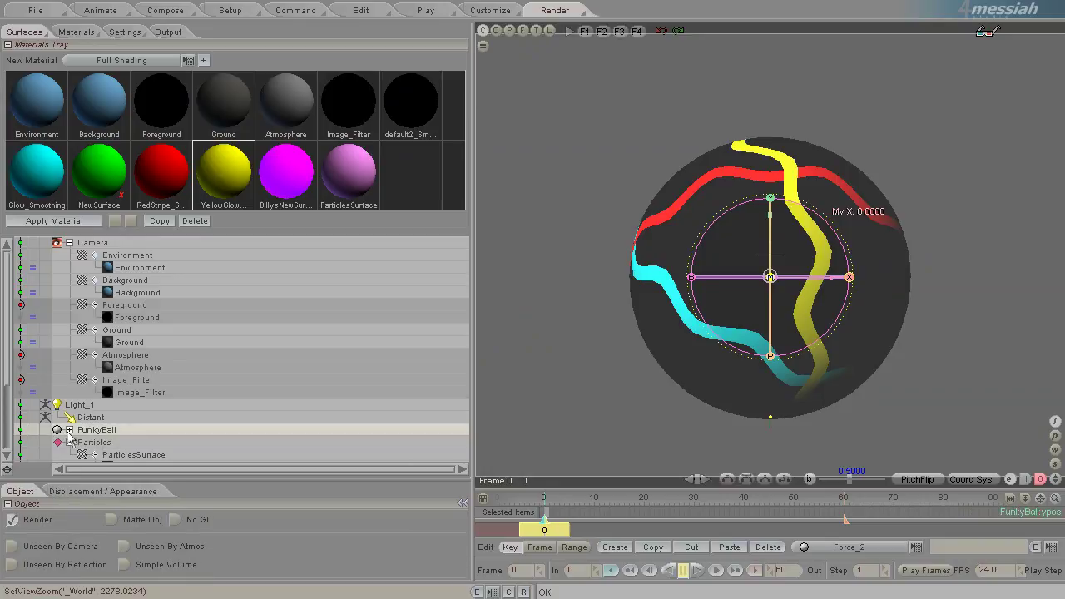
scroll(7, 366, down, 3)
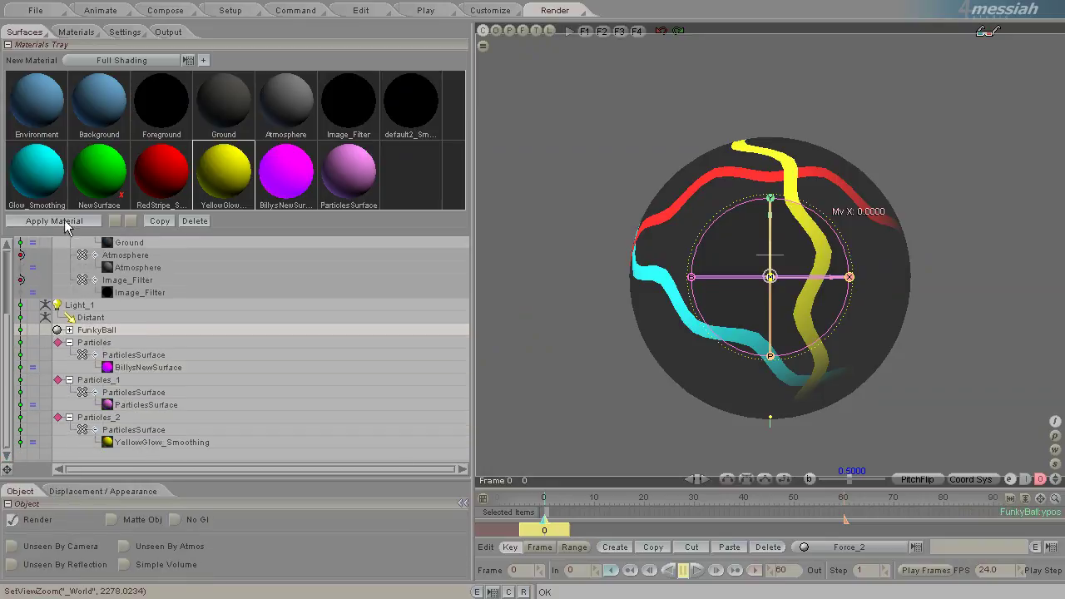
click(36, 33)
click(75, 104)
click(84, 458)
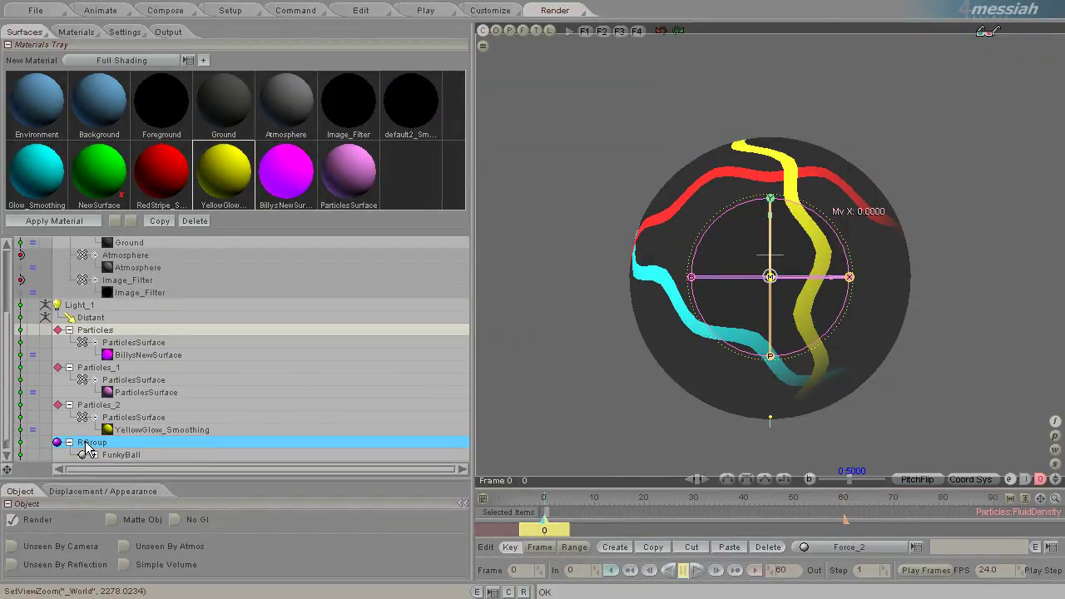
- Move Particles, Particles_1 and Particles_2 into the render group alongside FunkyBall
drag(86, 447, 86, 447)
drag(98, 326, 90, 406)
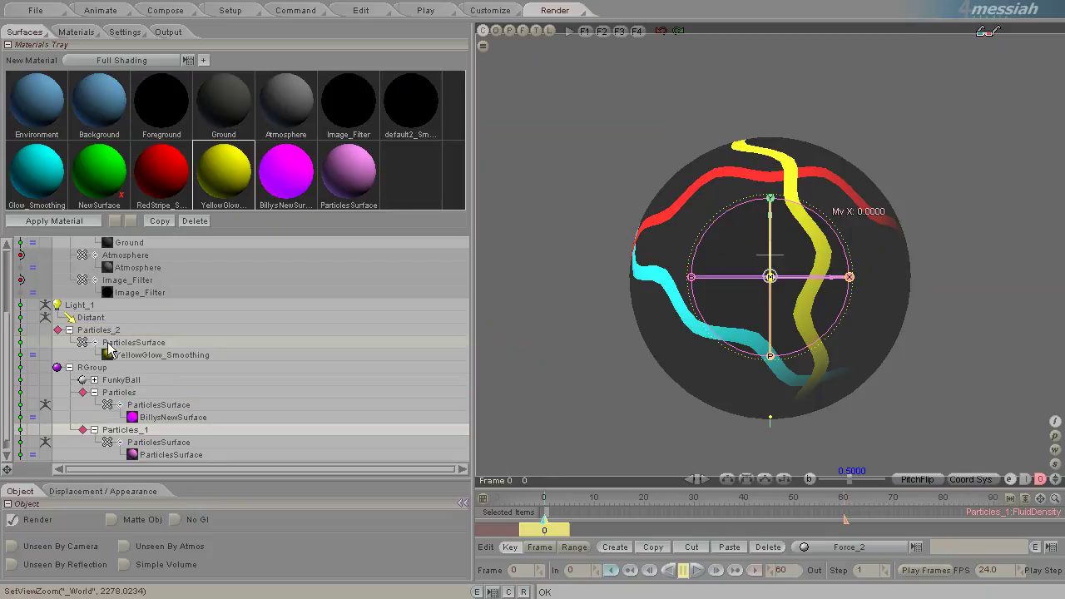
drag(104, 332, 109, 370)
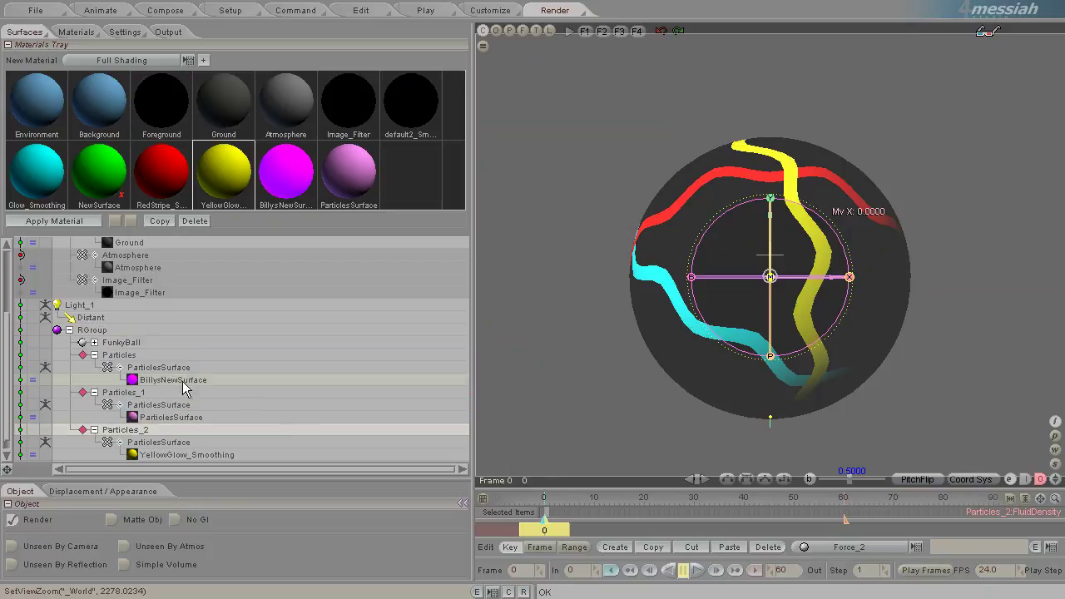
- Apply the green NewSurface material to the whole render group
click(94, 331)
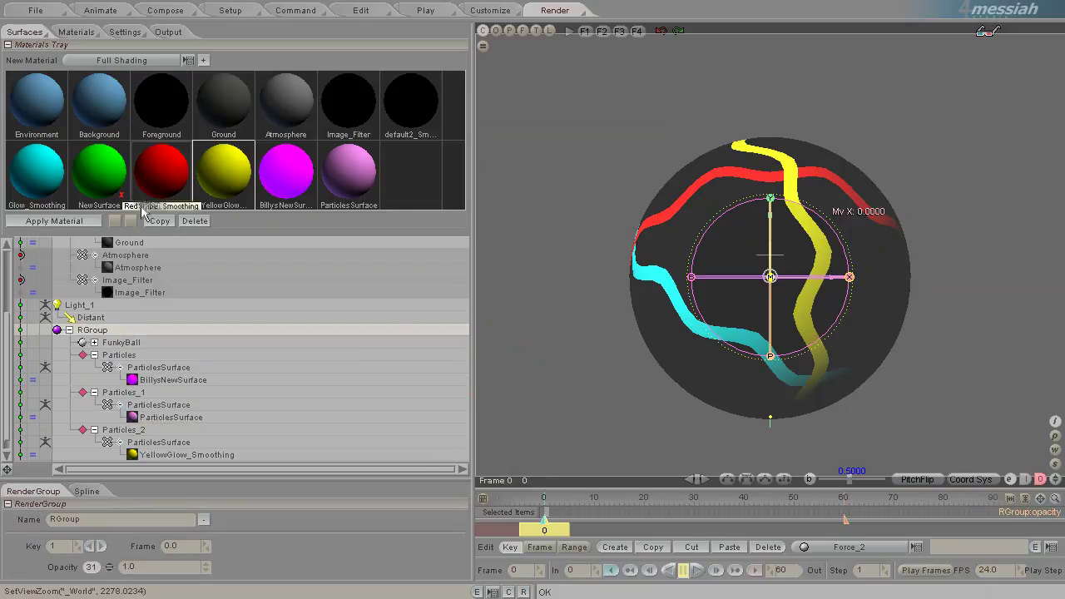
click(99, 171)
click(50, 221)
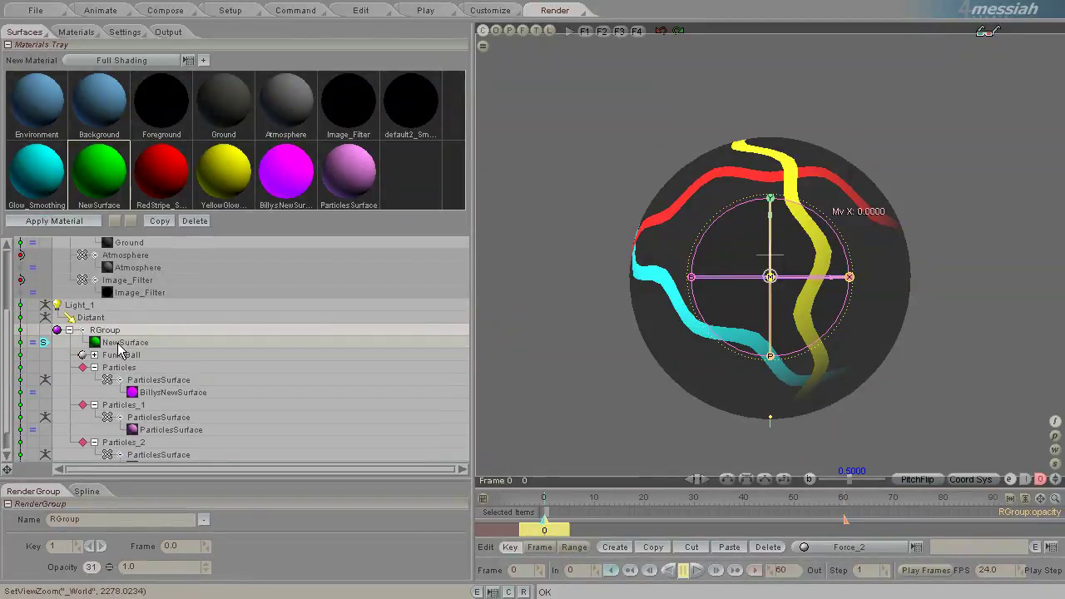
- Give the render group's NewSurface layer the x blend mode and 0.2 opacity, and render frame 0
click(119, 343)
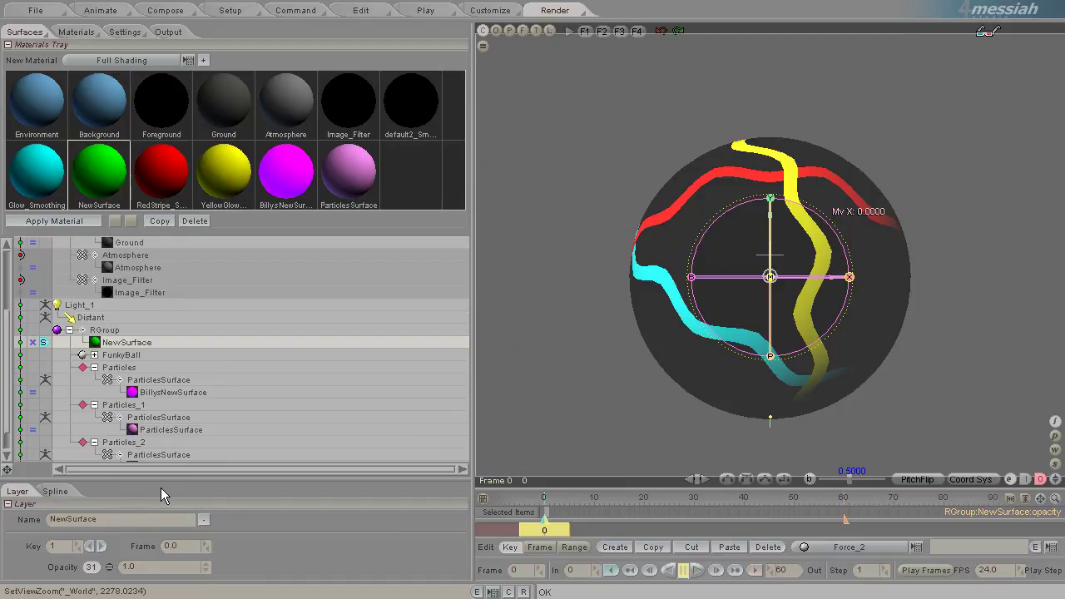
click(159, 567)
text(0.2)
key(Return)
key(F9)
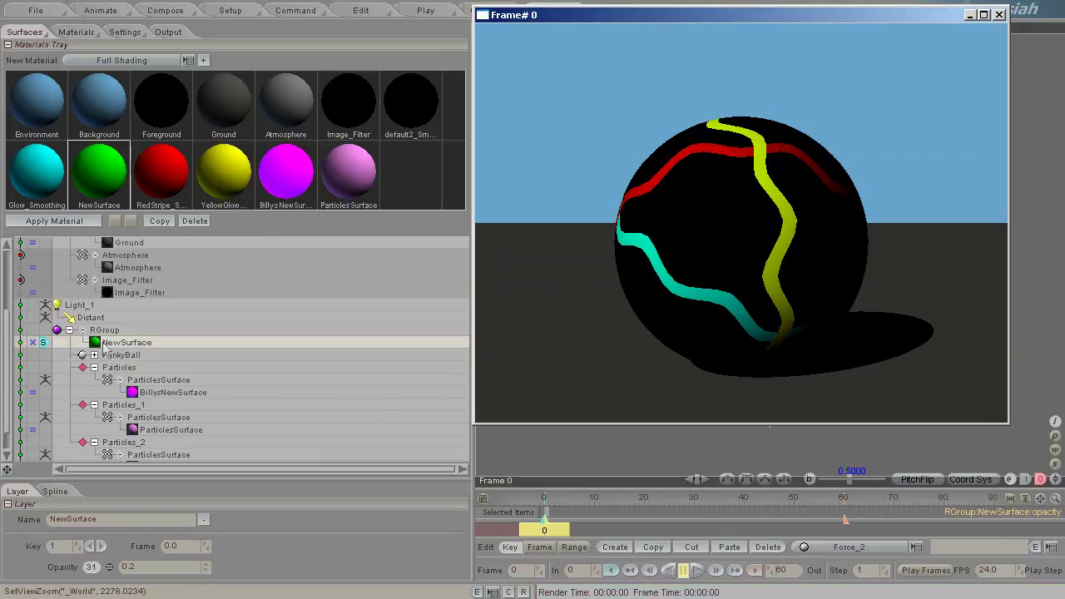
- Change the blend mode of the render group's NewSurface layer
click(34, 344)
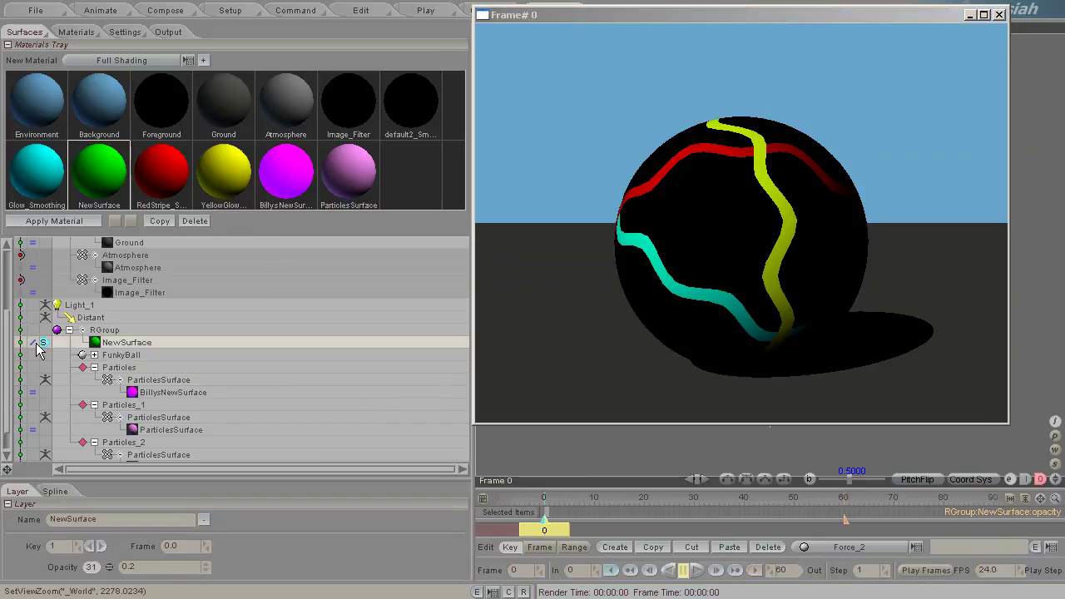